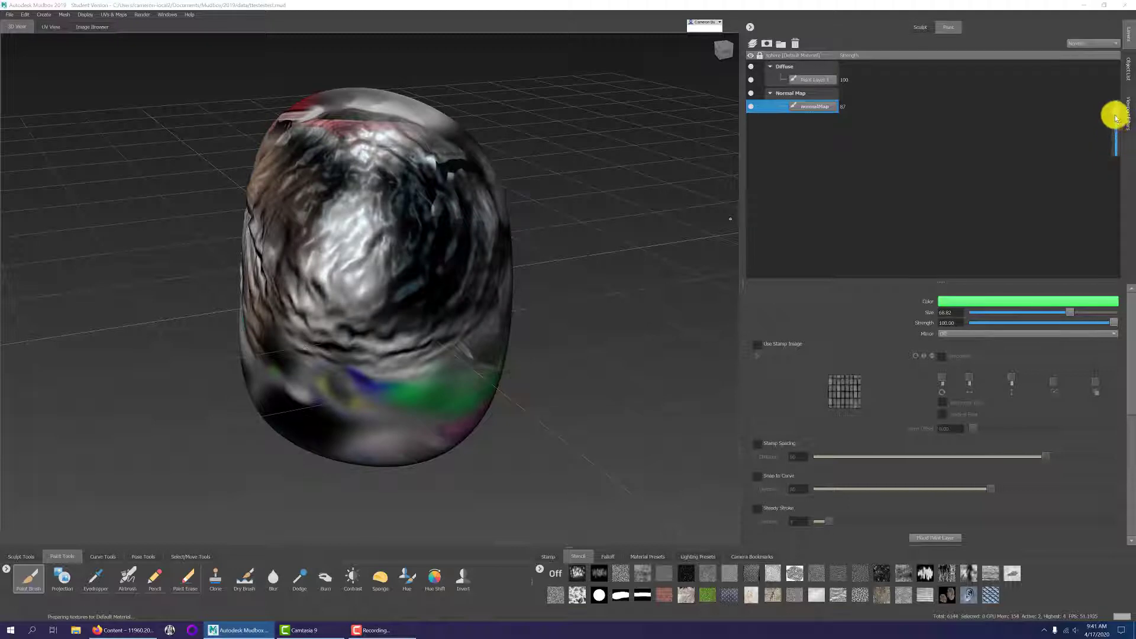
- Raise the normal map layer's strength to 100 and make the diffuse paint layer active
mouse_move(1115, 130)
left_mouse_down()
mouse_move(1114, 155)
mouse_move(1110, 71)
left_mouse_up()
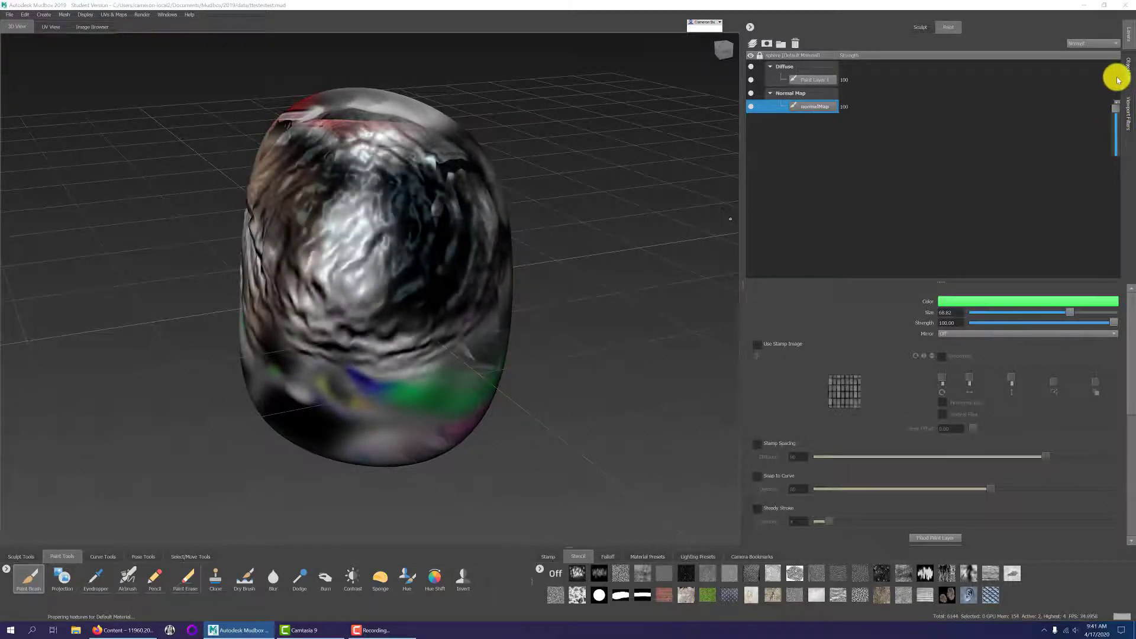
left_click(939, 77)
mouse_move(1117, 84)
left_mouse_down()
mouse_move(1127, 144)
mouse_move(1116, 73)
left_mouse_up()
mouse_move(656, 231)
left_mouse_down("alt")
mouse_move(670, 241)
mouse_move(591, 254)
mouse_move(612, 207)
mouse_move(443, 220)
mouse_move(459, 190)
mouse_move(499, 197)
mouse_move(592, 165)
left_mouse_up("alt")
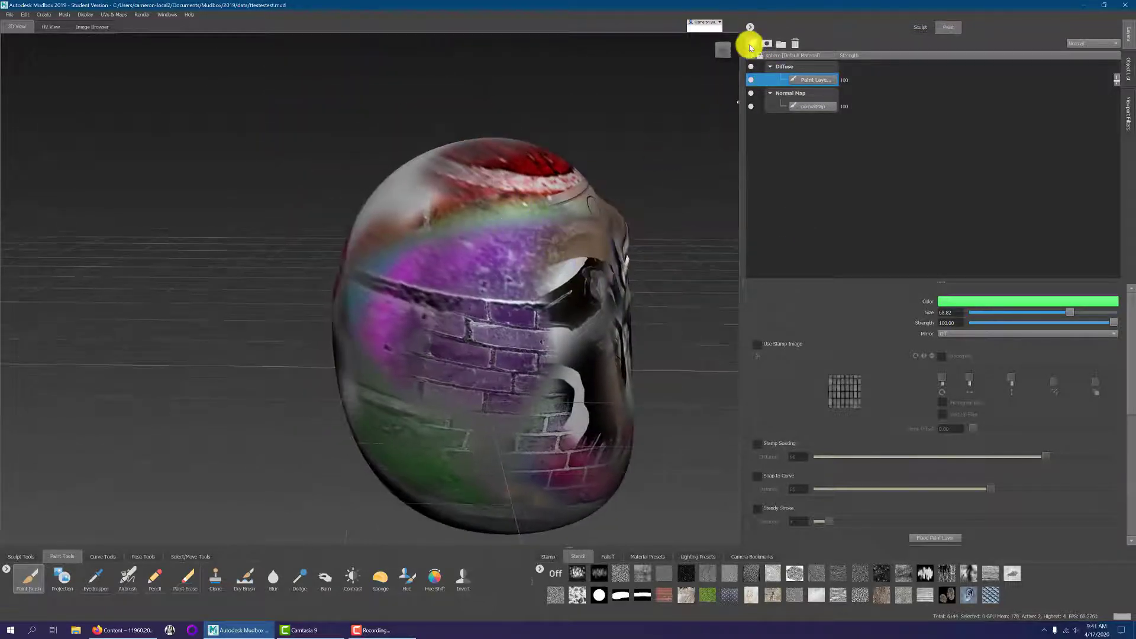
- Create a new paint layer with size 512 in the Specular channel
left_click(752, 46)
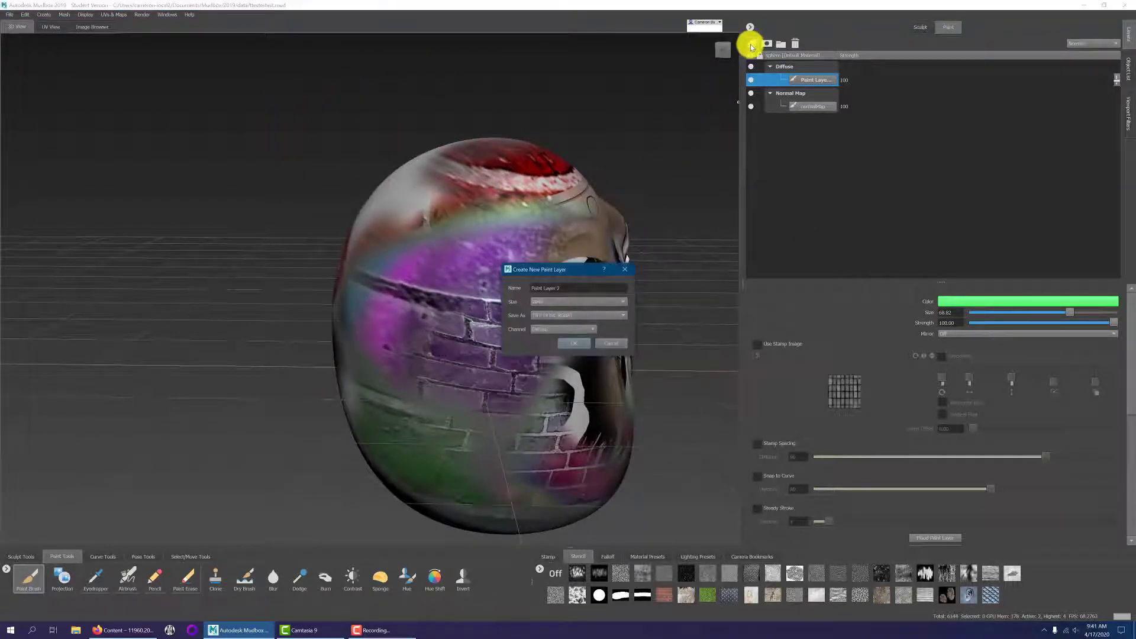
left_click(540, 330)
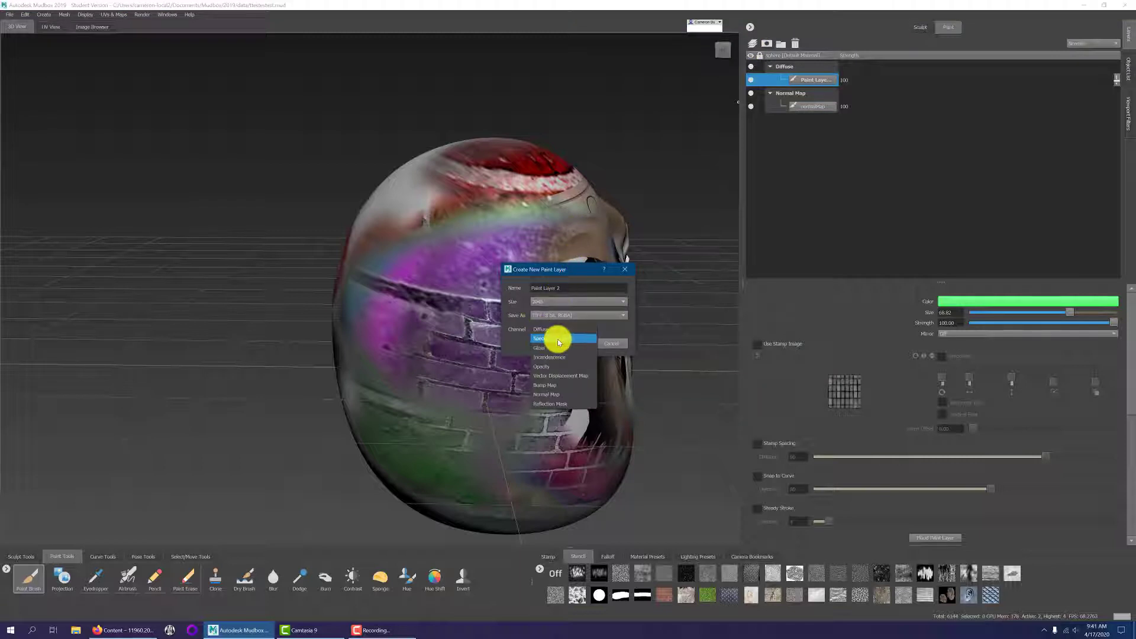
left_click(543, 339)
left_click(543, 301)
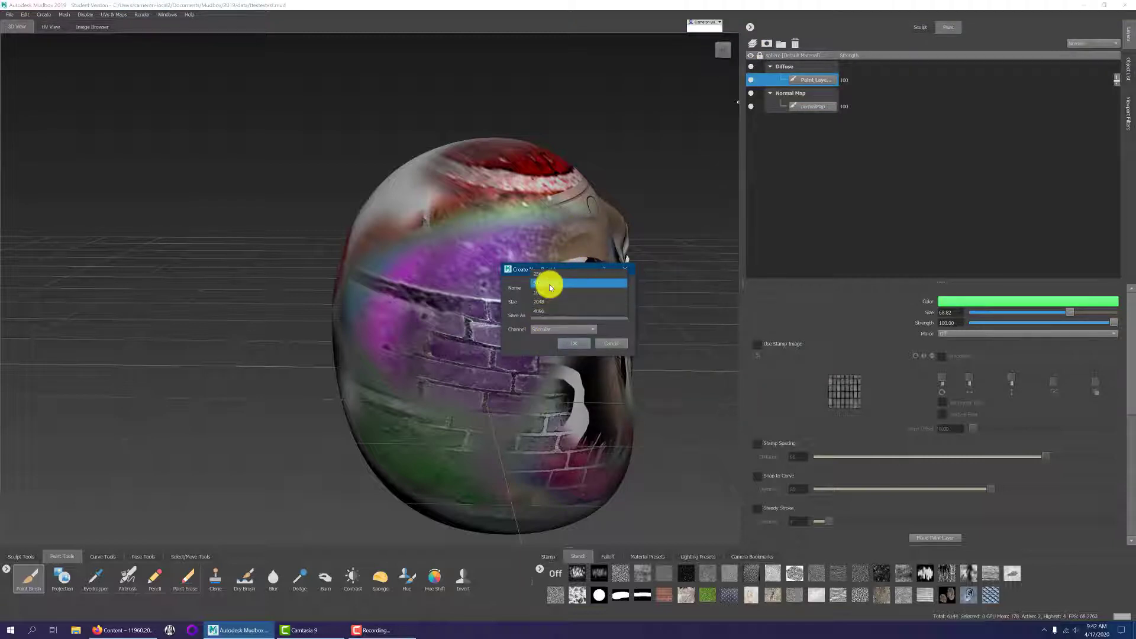
left_click(549, 284)
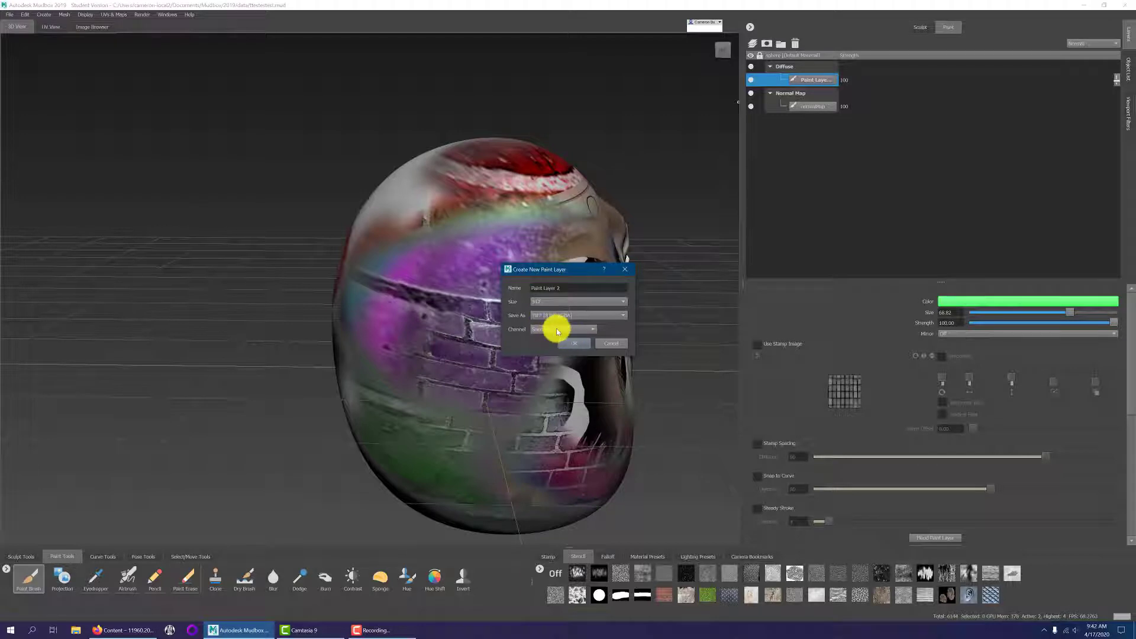
left_click(572, 344)
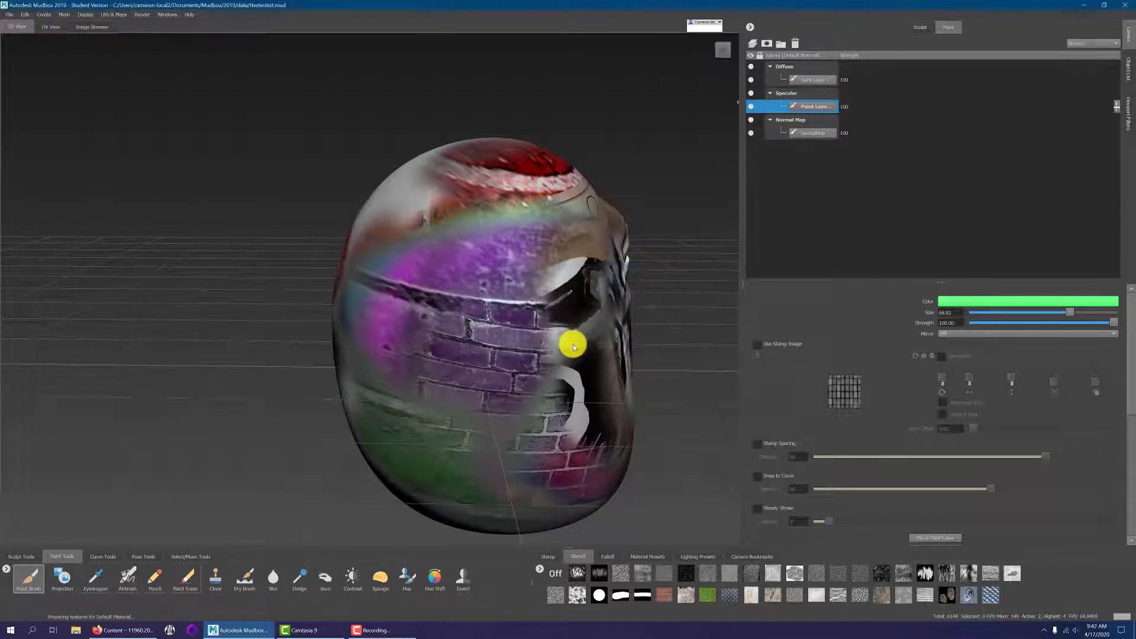
- Set the paint brush colour to white and paint the specular layer on the model
mouse_move(426, 365)
left_mouse_down("alt")
mouse_move(476, 343)
mouse_move(431, 342)
mouse_move(413, 314)
mouse_move(477, 322)
mouse_move(452, 347)
left_mouse_up("alt")
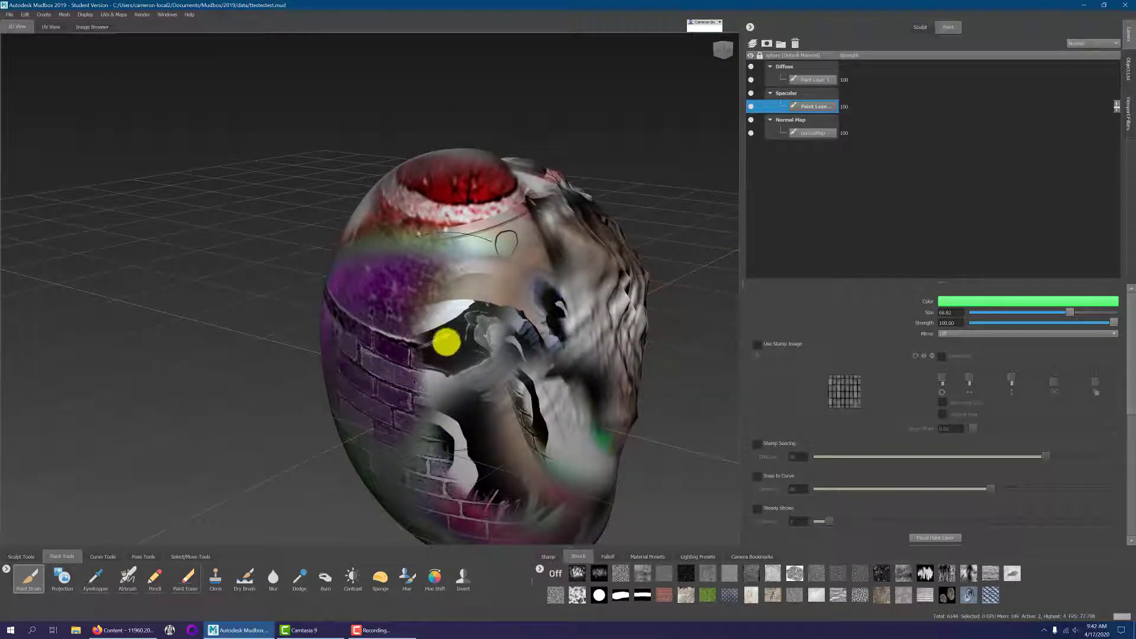
left_click(981, 300)
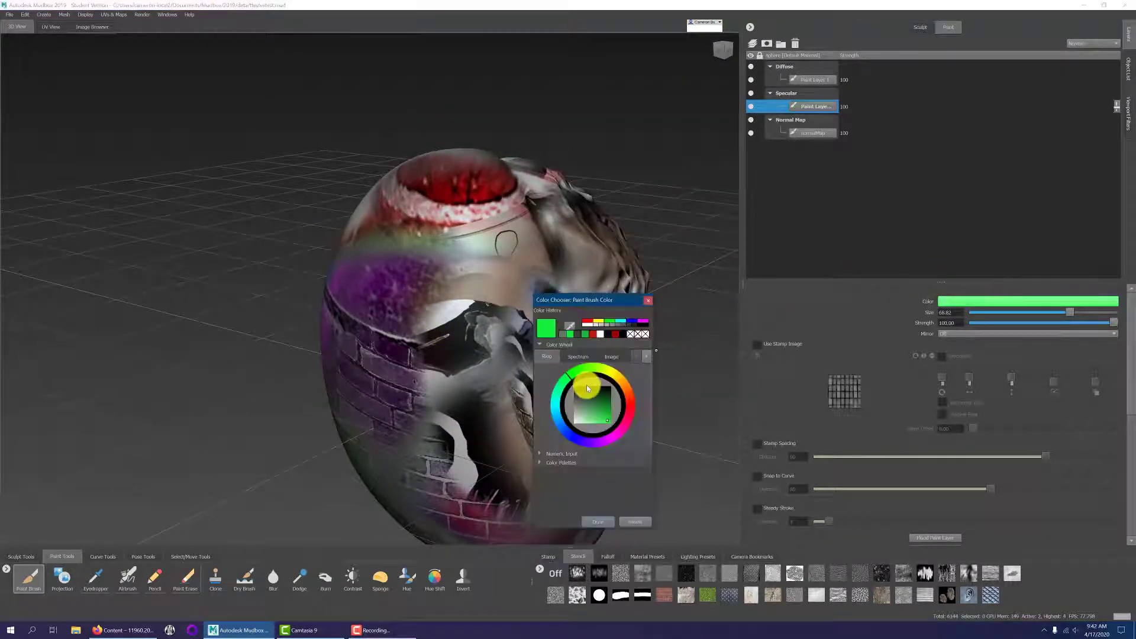
left_click(573, 426)
left_click(596, 520)
left_click_drag(456, 264, 466, 239)
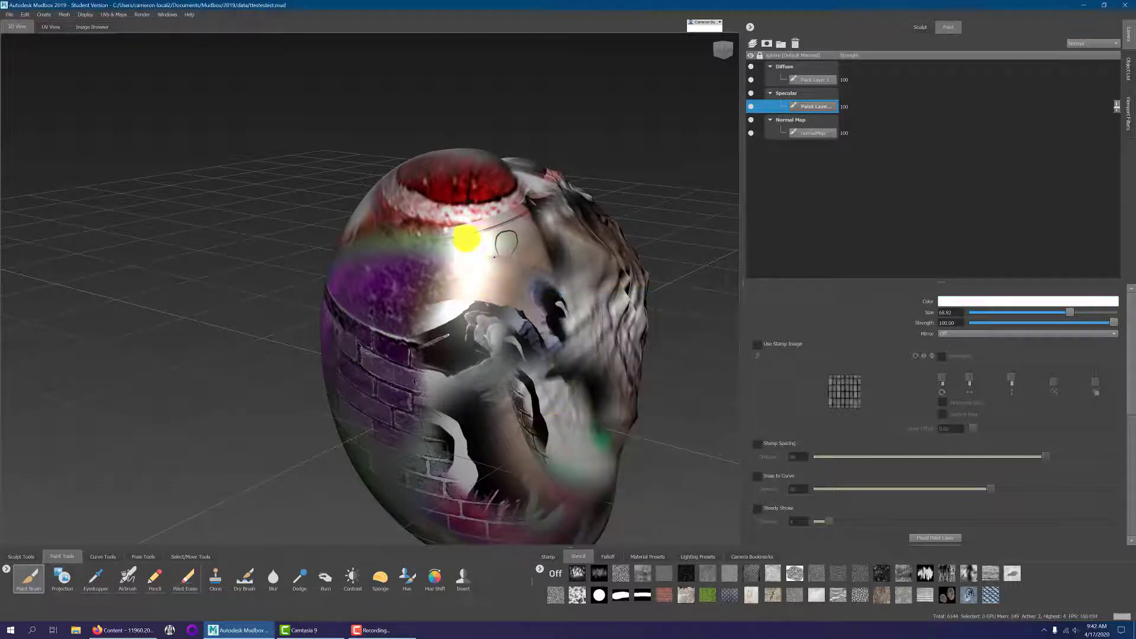
mouse_move(530, 302)
left_mouse_down("alt")
mouse_move(611, 286)
mouse_move(418, 293)
mouse_move(649, 284)
mouse_move(451, 304)
mouse_move(436, 249)
mouse_move(525, 228)
mouse_move(596, 267)
mouse_move(570, 297)
mouse_move(482, 294)
mouse_move(588, 294)
mouse_move(567, 256)
left_mouse_up("alt")
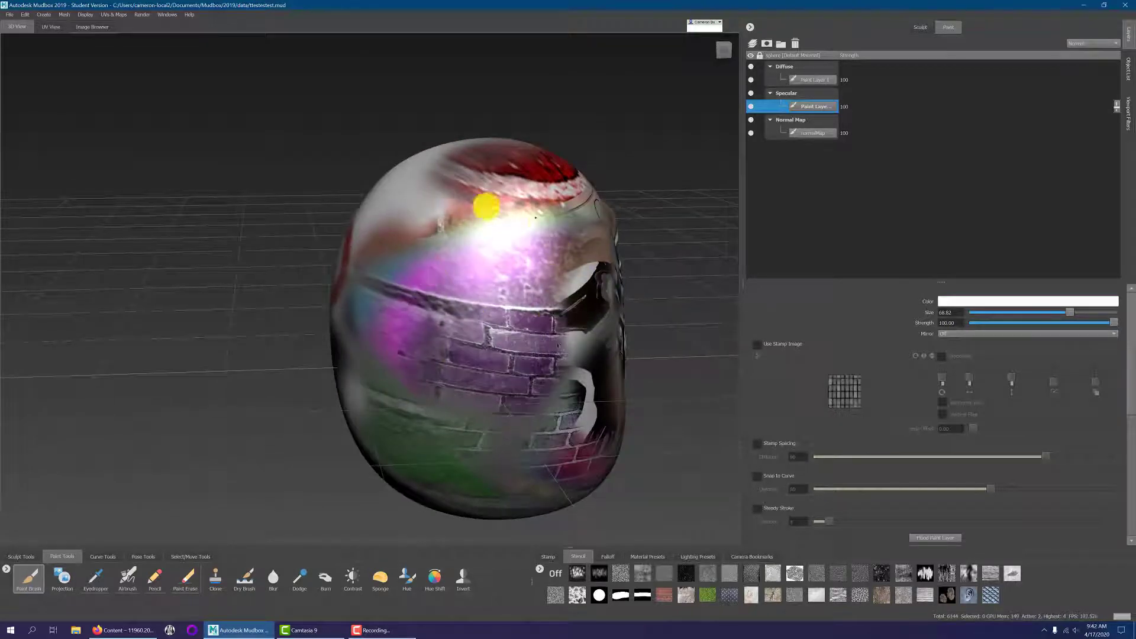
left_click_drag(469, 356, 482, 330, "alt")
- Set the brush colour to black and cover the specular layer with it
left_click(953, 303)
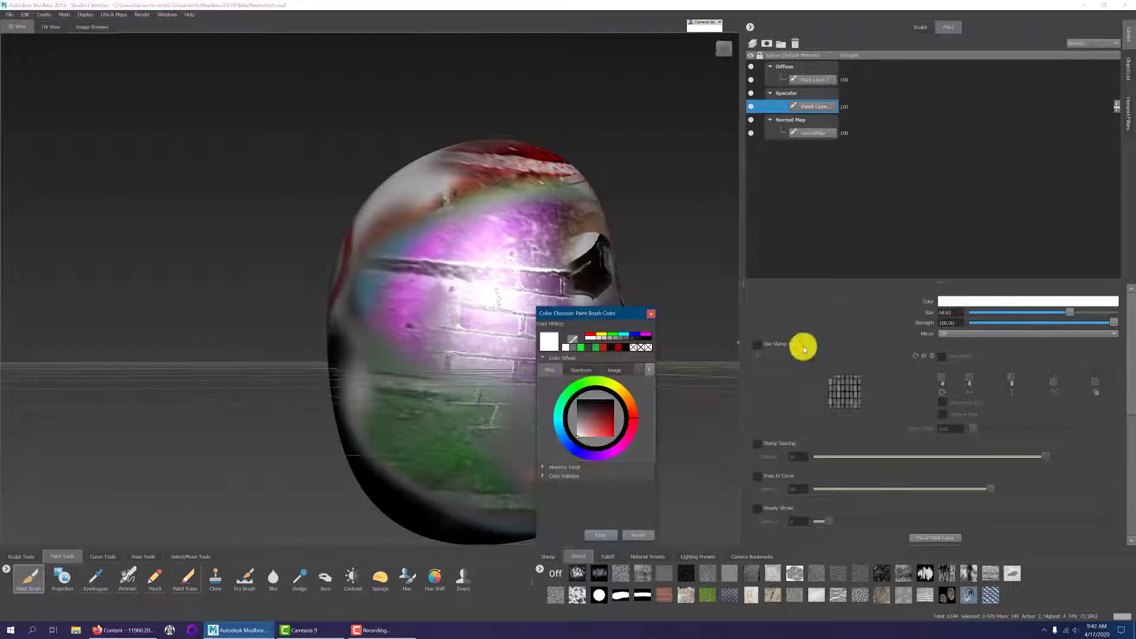
left_click(600, 535)
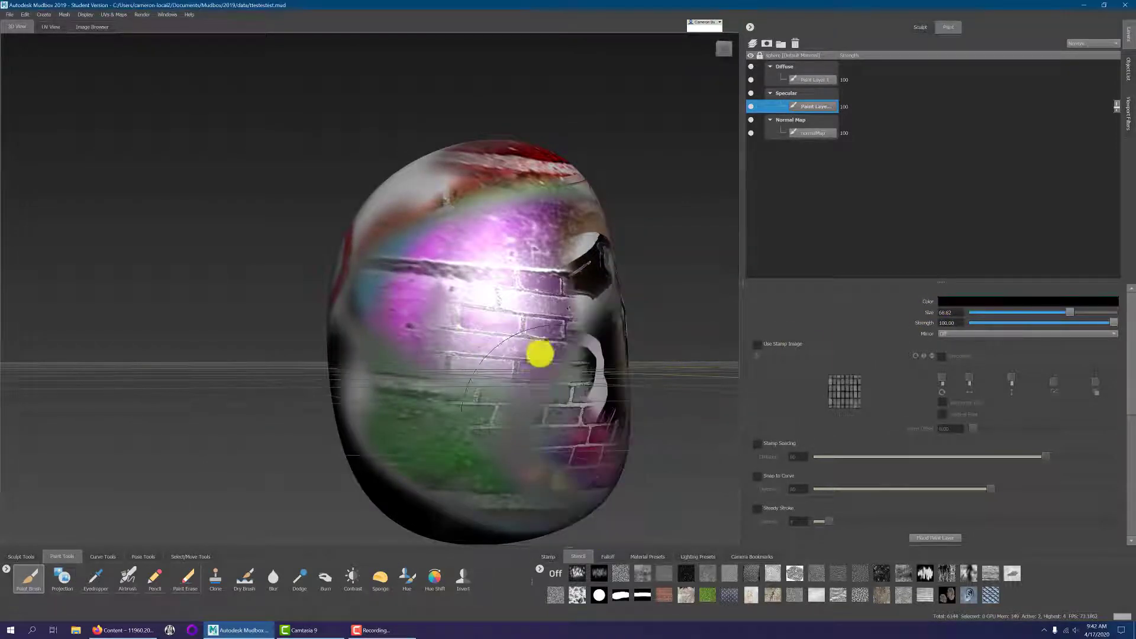
mouse_move(657, 284)
left_mouse_down("alt")
mouse_move(619, 314)
mouse_move(647, 314)
mouse_move(525, 310)
mouse_move(515, 325)
mouse_move(667, 317)
mouse_move(403, 288)
left_mouse_up("alt")
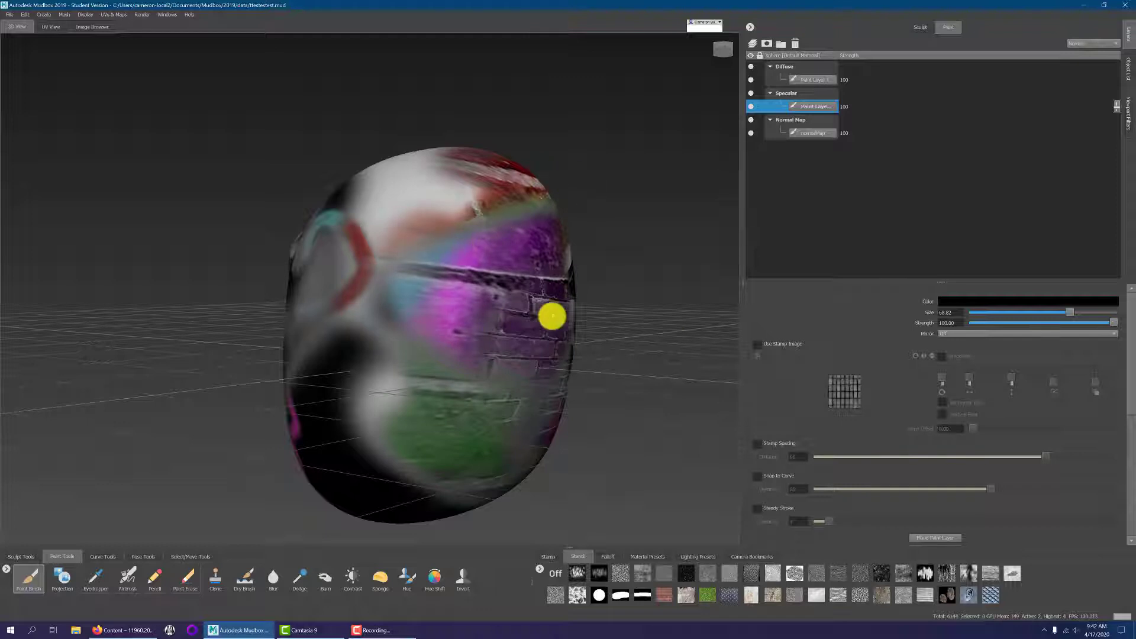
mouse_move(552, 317)
left_mouse_down("alt")
mouse_move(530, 332)
mouse_move(434, 332)
mouse_move(646, 330)
left_mouse_up("alt")
- Switch the brush colour back to white and cover the specular layer with it again
left_click(947, 302)
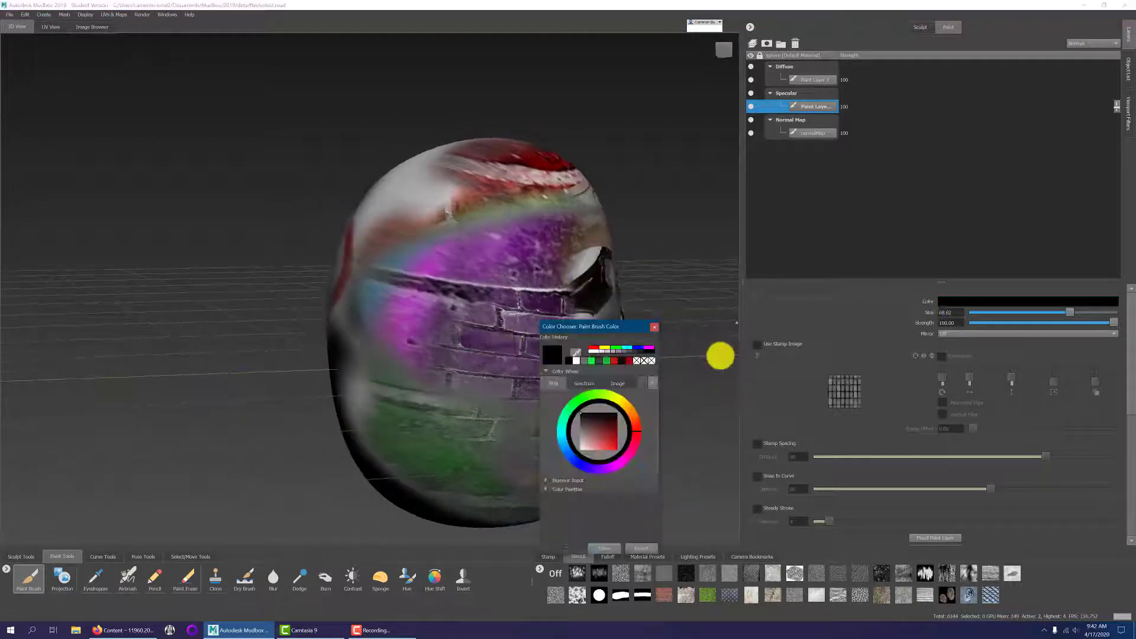
left_click(595, 435)
left_click(609, 550)
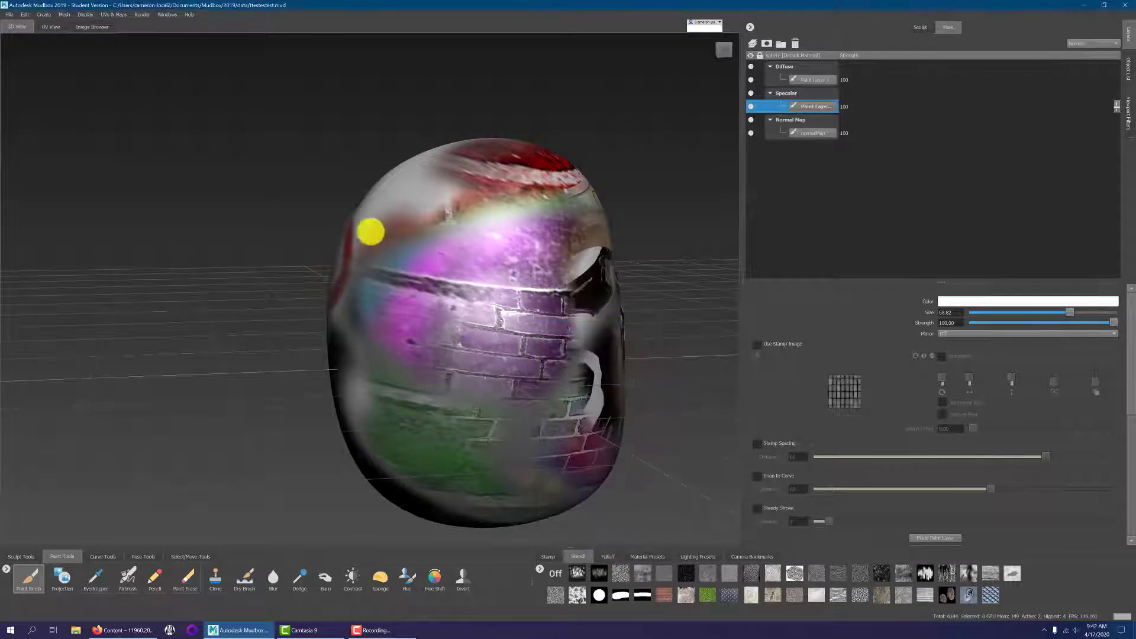
mouse_move(506, 303)
left_mouse_down("alt")
mouse_move(436, 291)
mouse_move(594, 296)
mouse_move(497, 294)
mouse_move(533, 293)
left_mouse_up("alt")
- Set the brush colour to bright green and cover the specular layer with it for tinted highlights
left_click(951, 301)
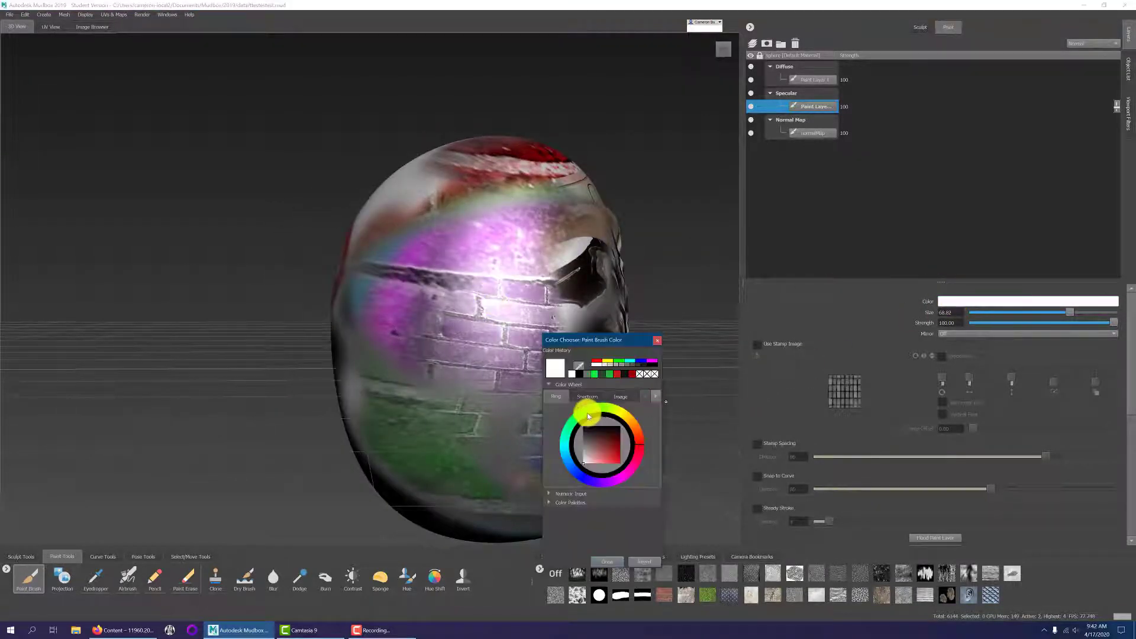
left_click(613, 465)
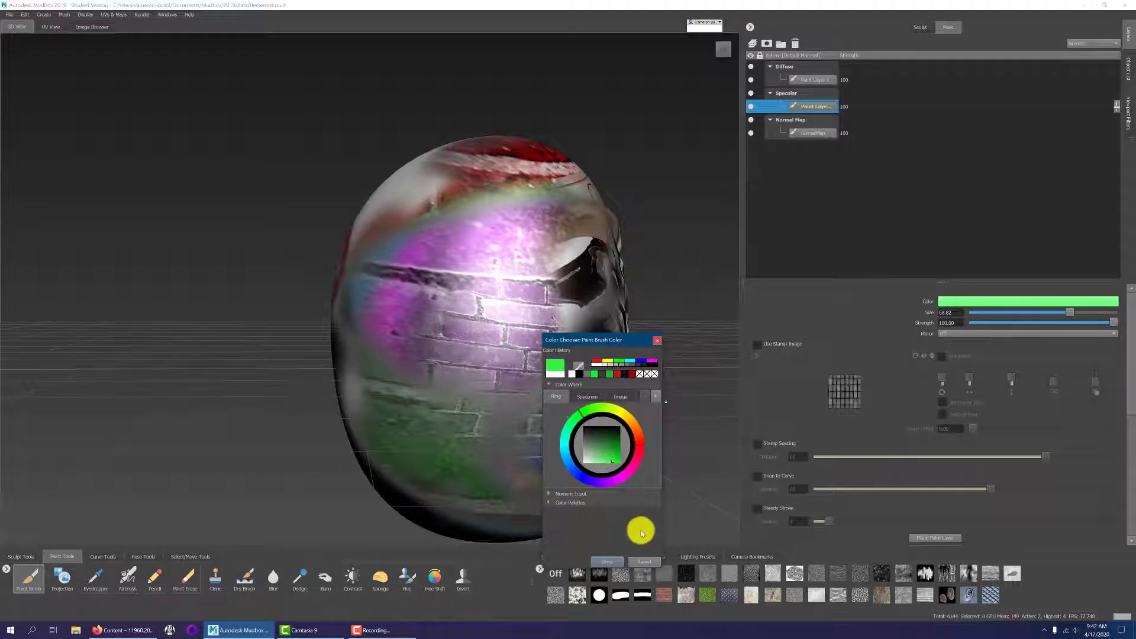
left_click(607, 561)
mouse_move(452, 272)
left_mouse_down("alt")
mouse_move(629, 304)
mouse_move(502, 339)
mouse_move(426, 317)
mouse_move(491, 289)
mouse_move(578, 286)
mouse_move(367, 284)
mouse_move(510, 286)
mouse_move(365, 274)
mouse_move(852, 300)
left_mouse_up("alt")
mouse_move(506, 278)
left_mouse_down("alt")
mouse_move(550, 287)
mouse_move(322, 292)
mouse_move(167, 269)
mouse_move(132, 230)
mouse_move(249, 230)
mouse_move(229, 281)
mouse_move(159, 271)
mouse_move(287, 221)
mouse_move(405, 236)
mouse_move(698, 111)
left_mouse_up("alt")
- Create a new 512 paint layer in the Gloss channel
left_click(759, 43)
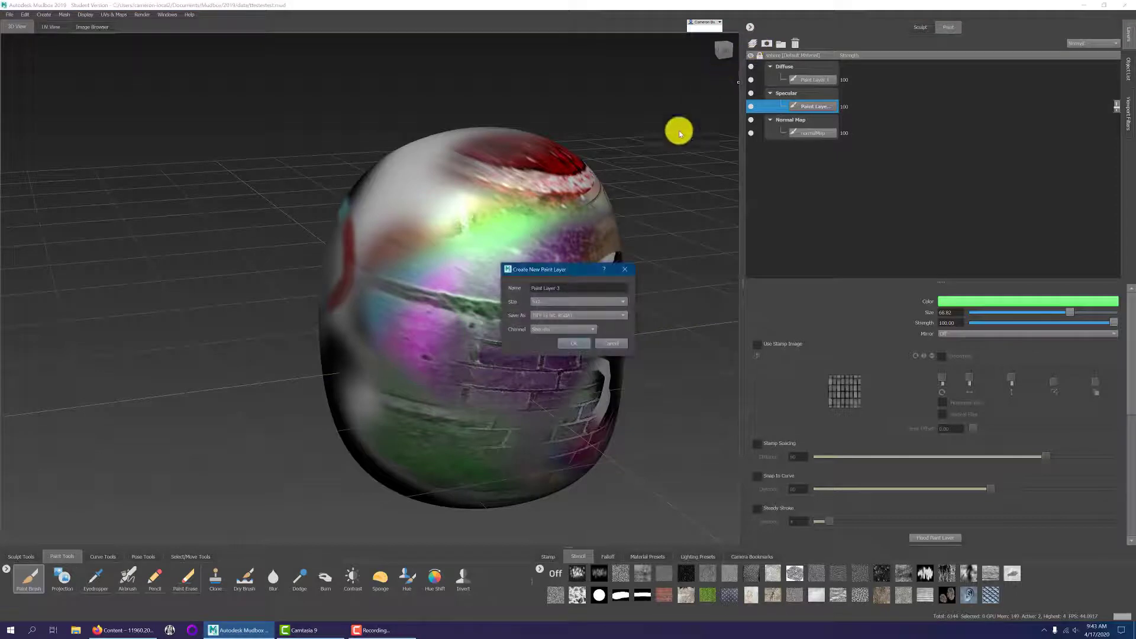
left_click(539, 327)
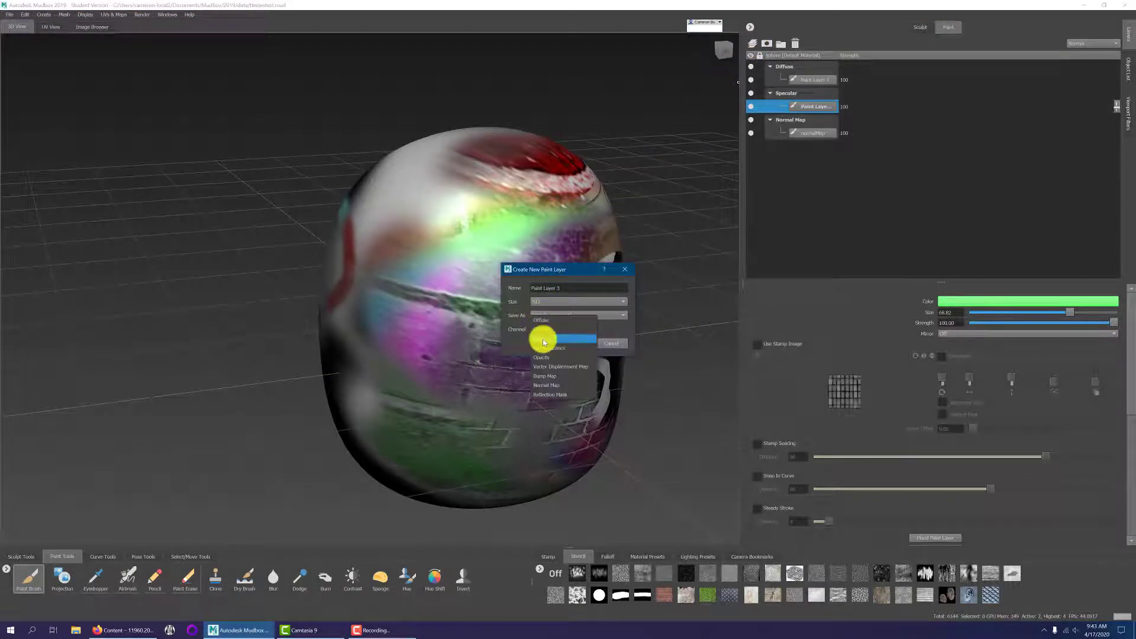
left_click(563, 357)
left_click(570, 343)
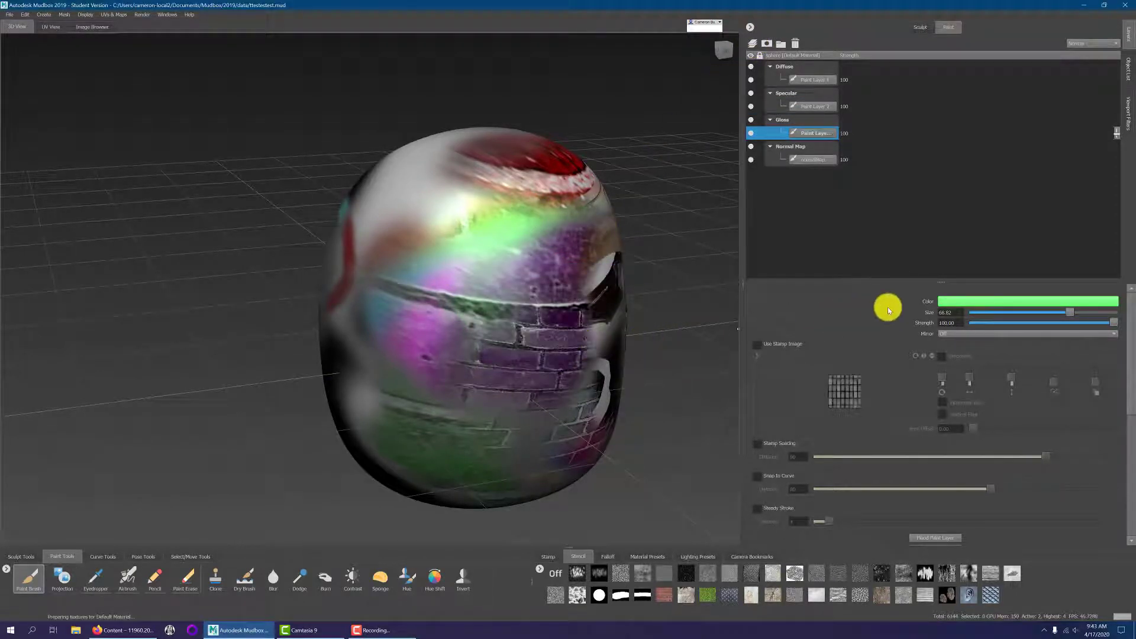
- Set the brush colour to white and cover the gloss layer with it for tight highlights
left_click(960, 302)
left_click_drag(604, 462, 575, 432)
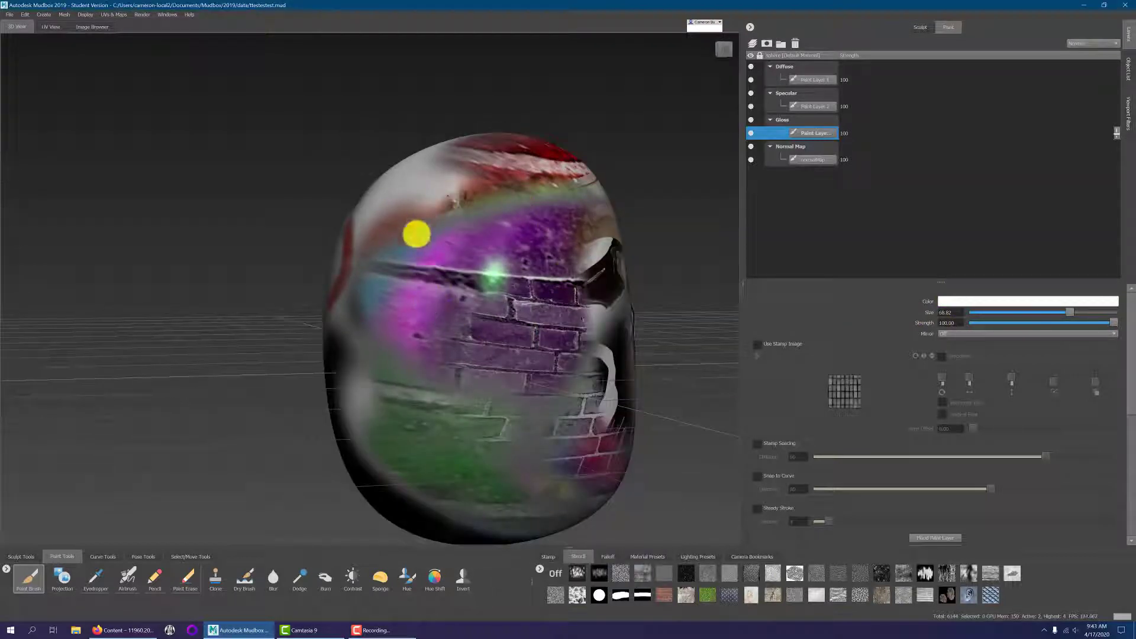
left_click_drag(416, 234, 530, 297, "alt")
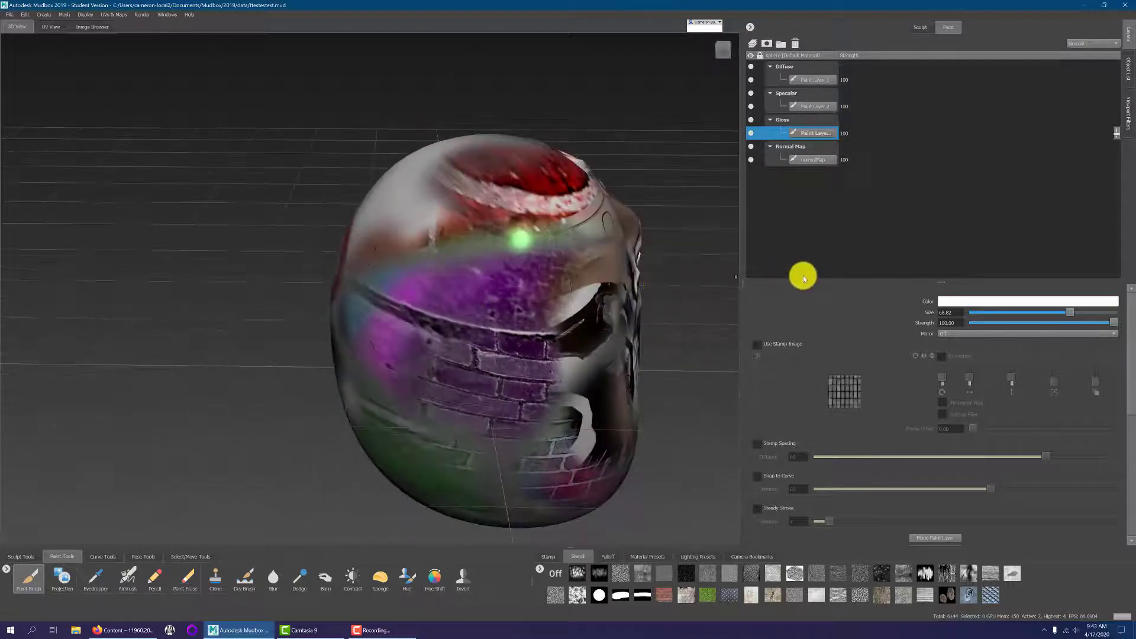
- Set the brush colour to black, paint the gloss layer, and flood the whole layer with it
left_click(947, 302)
left_click_drag(597, 460, 590, 452)
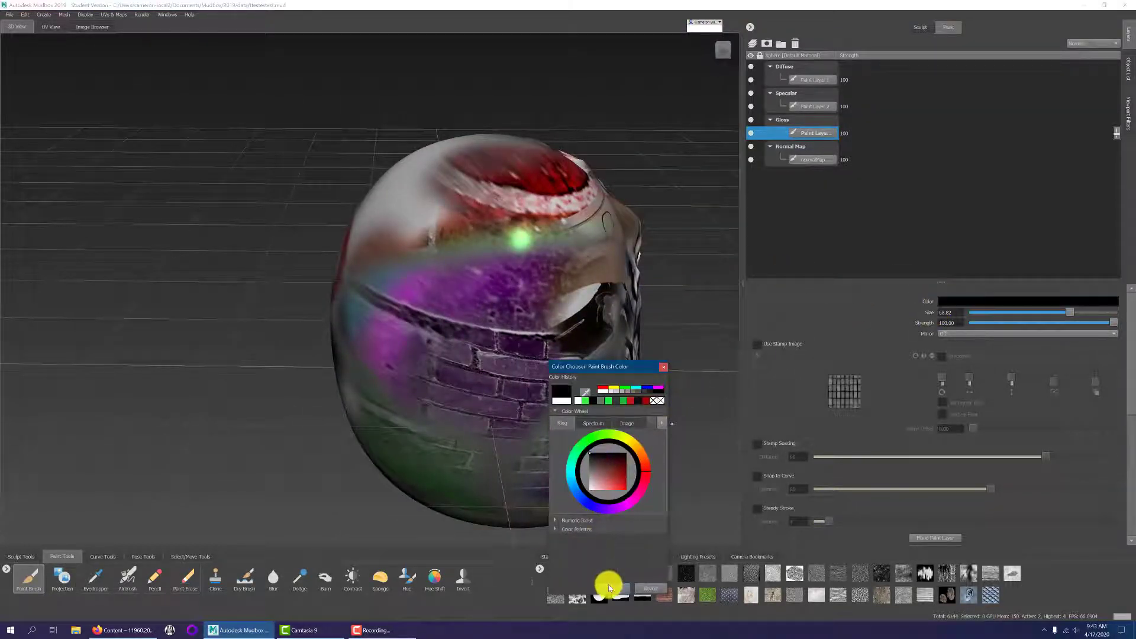
left_click(610, 587)
mouse_move(493, 307)
left_mouse_down()
mouse_move(588, 304)
mouse_move(417, 290)
mouse_move(520, 295)
mouse_move(578, 319)
mouse_move(542, 296)
mouse_move(466, 349)
mouse_move(406, 198)
left_mouse_up()
mouse_move(429, 273)
left_mouse_down("alt")
mouse_move(514, 251)
mouse_move(538, 218)
mouse_move(420, 228)
mouse_move(357, 259)
mouse_move(373, 219)
left_mouse_up("alt")
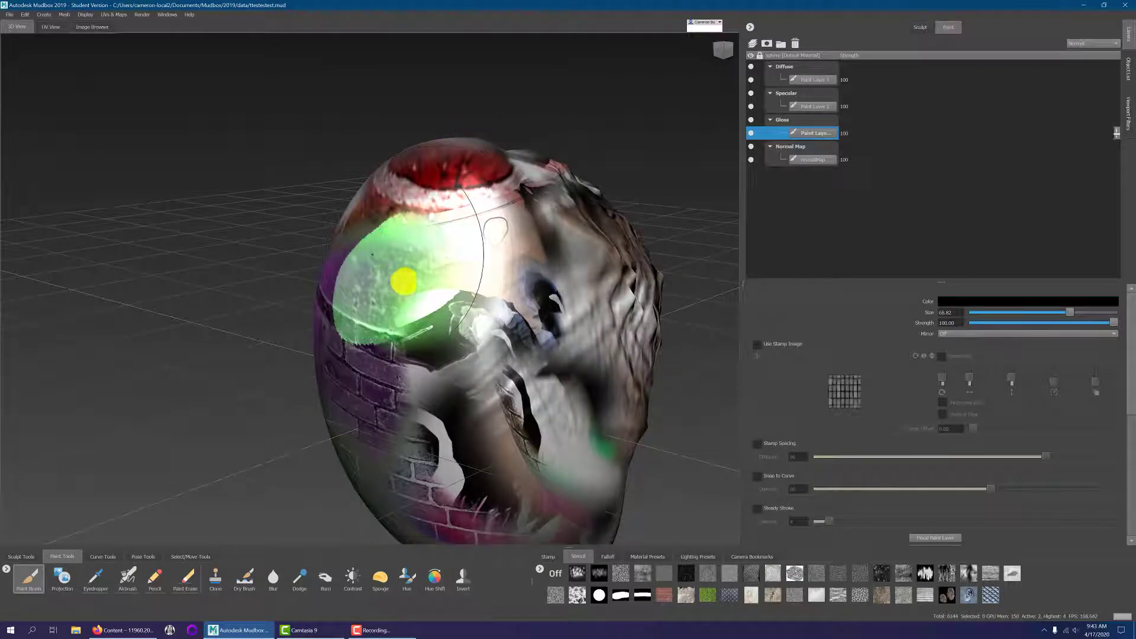
mouse_move(404, 282)
left_mouse_down("alt")
mouse_move(540, 284)
mouse_move(479, 337)
mouse_move(756, 299)
mouse_move(264, 264)
mouse_move(362, 263)
mouse_move(360, 254)
mouse_move(450, 343)
left_mouse_up("alt")
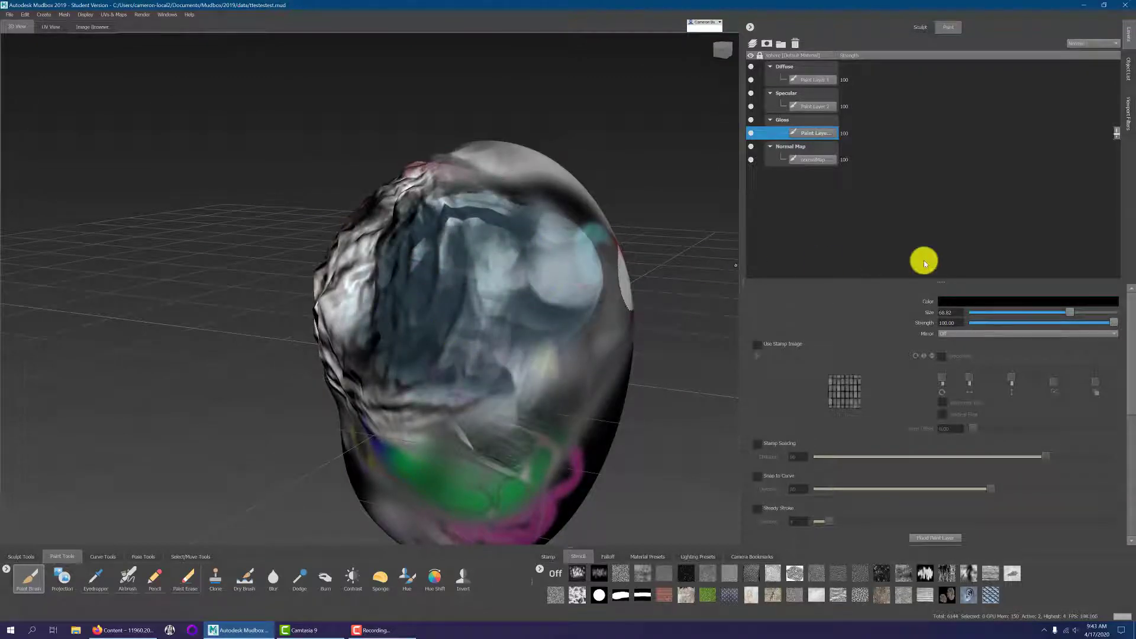
mouse_move(449, 207)
left_mouse_down("alt")
mouse_move(385, 248)
mouse_move(465, 270)
left_mouse_up("alt")
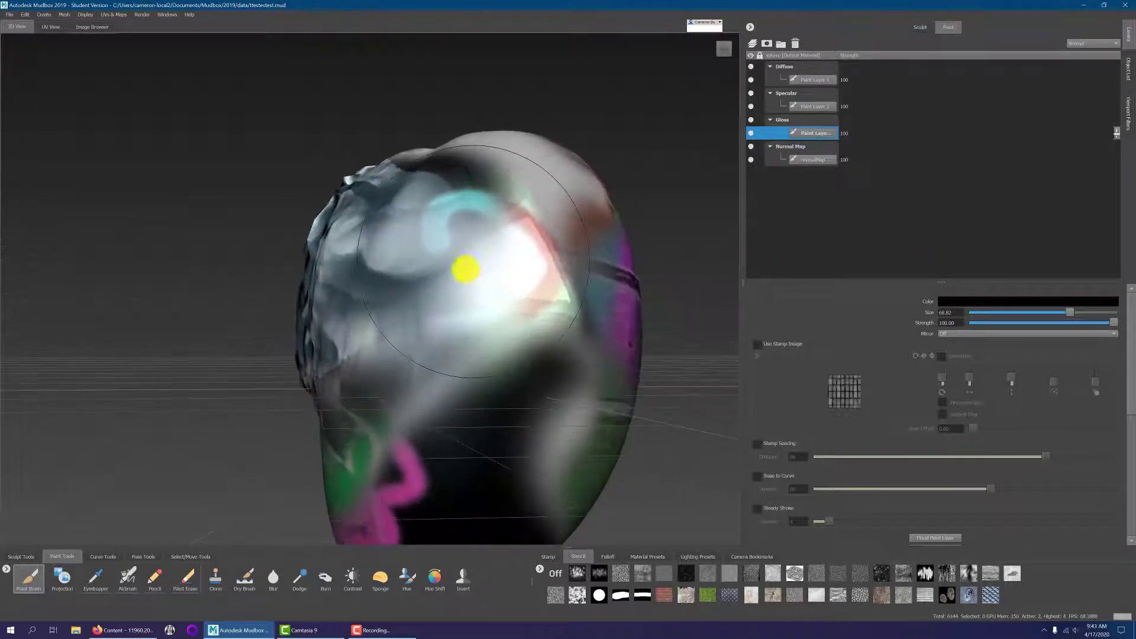
left_click(946, 539)
mouse_move(506, 368)
left_mouse_down("alt")
mouse_move(538, 355)
mouse_move(697, 345)
mouse_move(644, 292)
mouse_move(512, 286)
mouse_move(400, 299)
mouse_move(310, 329)
mouse_move(359, 365)
mouse_move(598, 378)
mouse_move(887, 338)
left_mouse_up("alt")
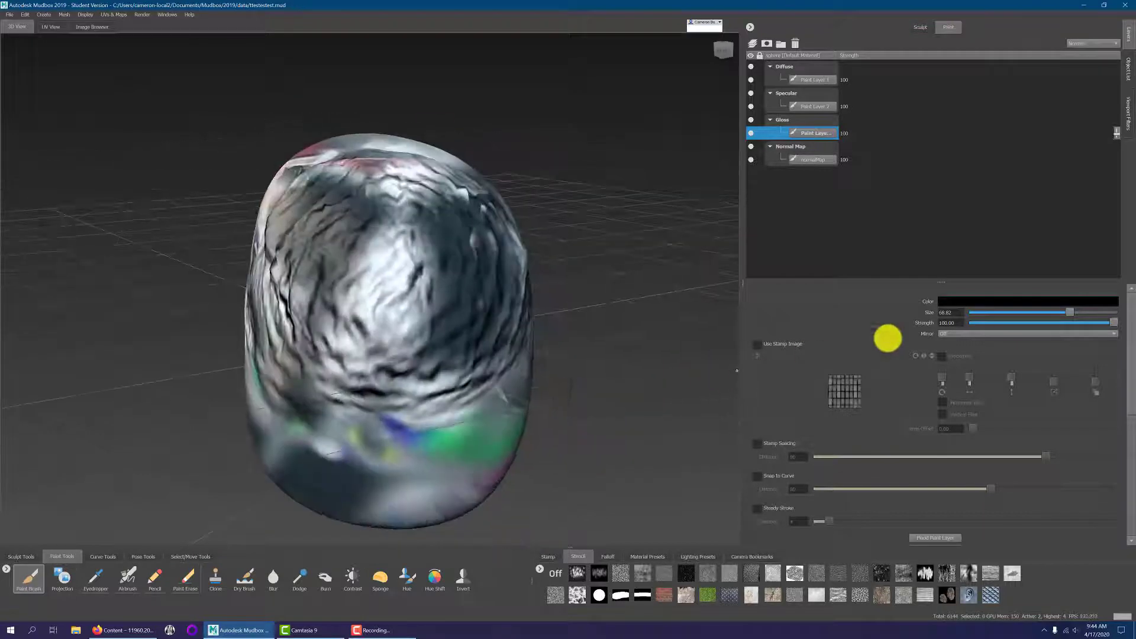
- Set the brush colour to white and flood the gloss layer with it
left_click(966, 303)
left_click_drag(596, 496, 603, 587)
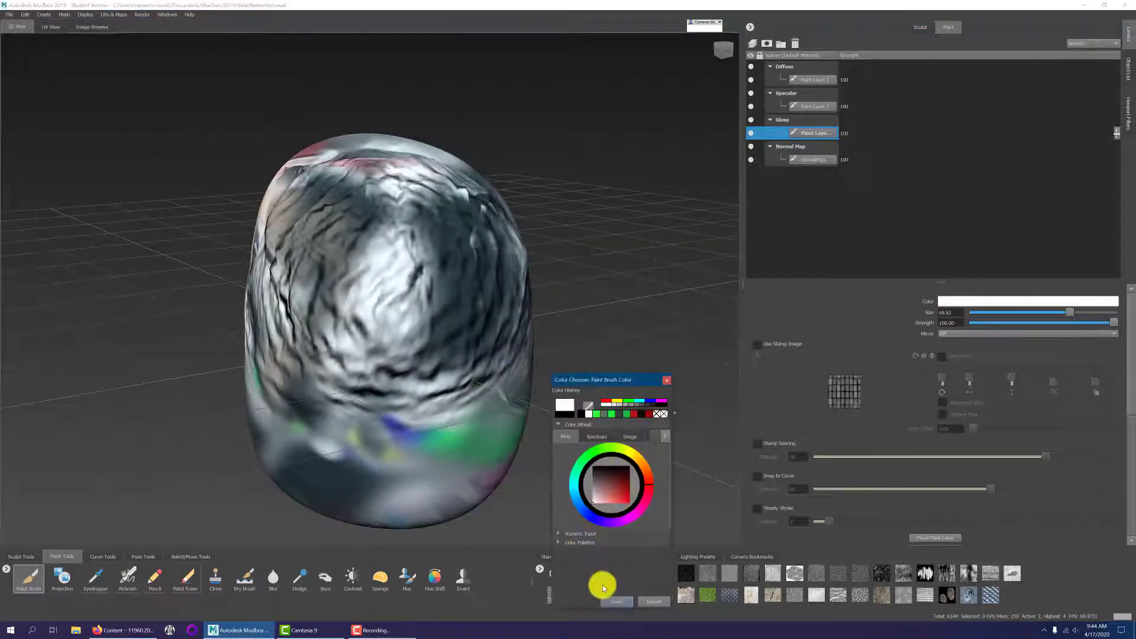
left_click(633, 599)
left_click(934, 538)
left_click_drag(511, 350, 354, 254, "alt")
right_click_drag(355, 254, 461, 295, "alt")
left_click_drag(461, 295, 414, 284, "alt")
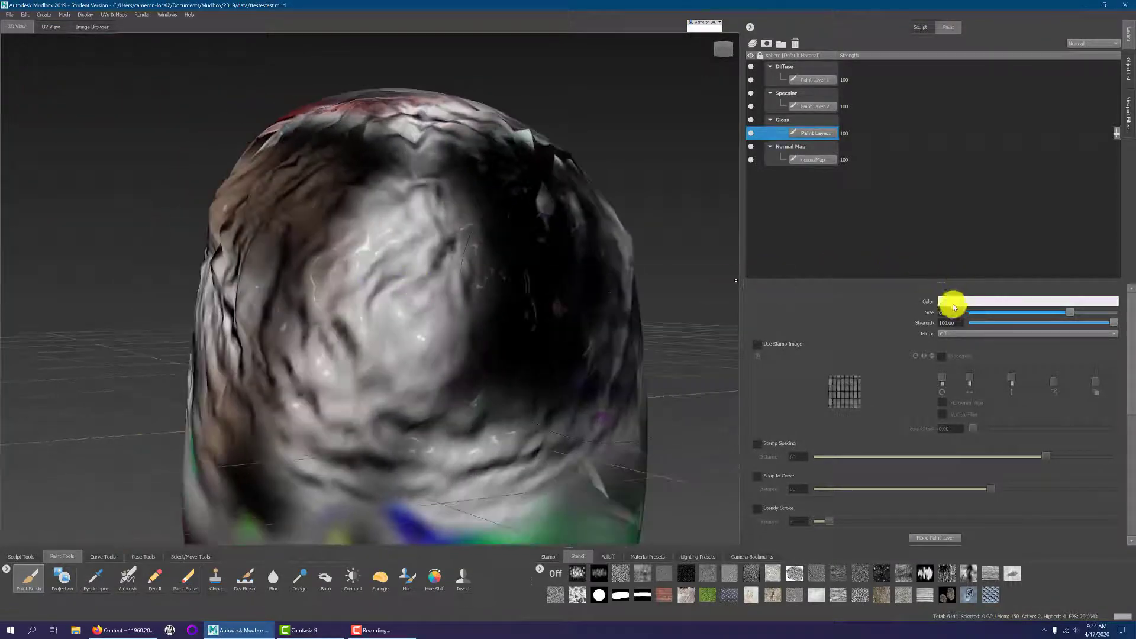
- Set the brush colour to mid grey and flood the gloss layer with it
left_click(951, 302)
left_click(588, 496)
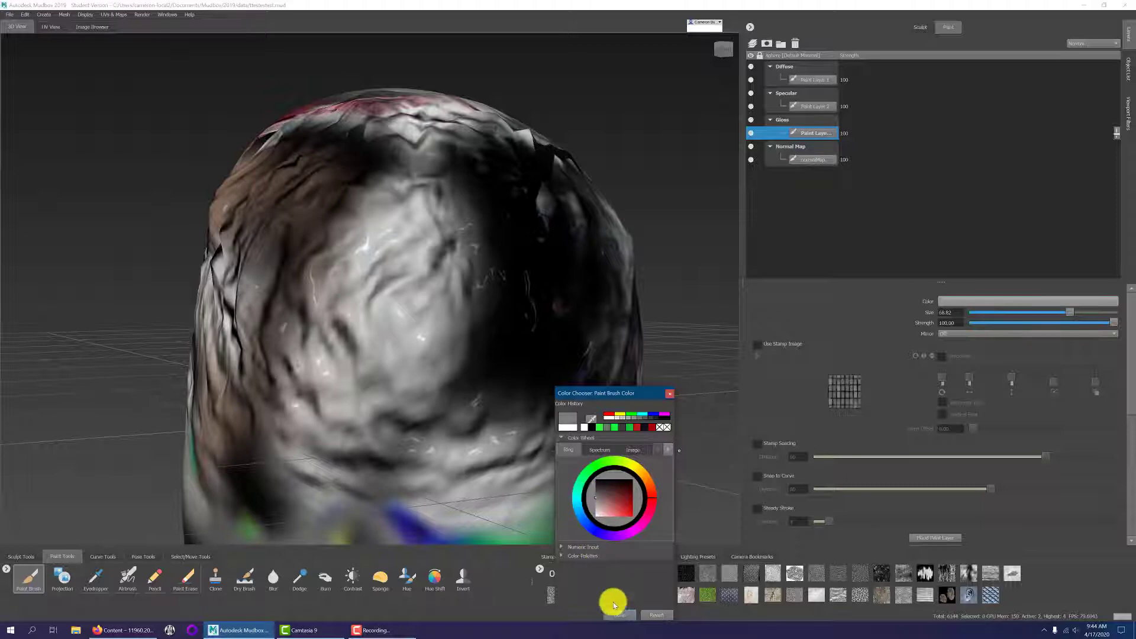
left_click(619, 615)
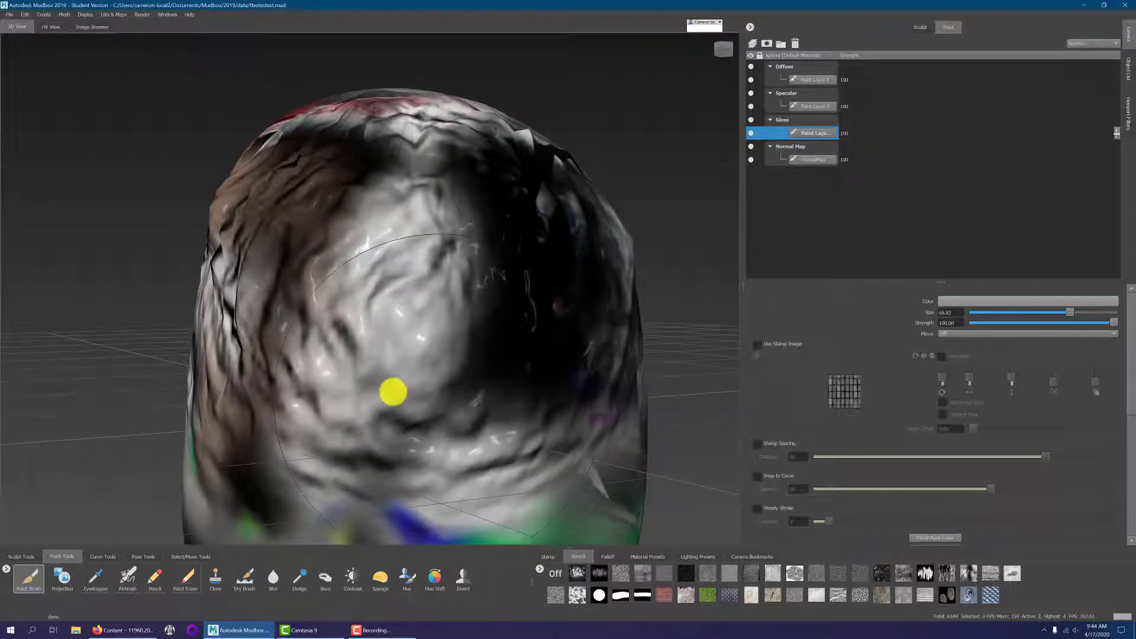
left_click_drag(393, 388, 580, 260, "alt")
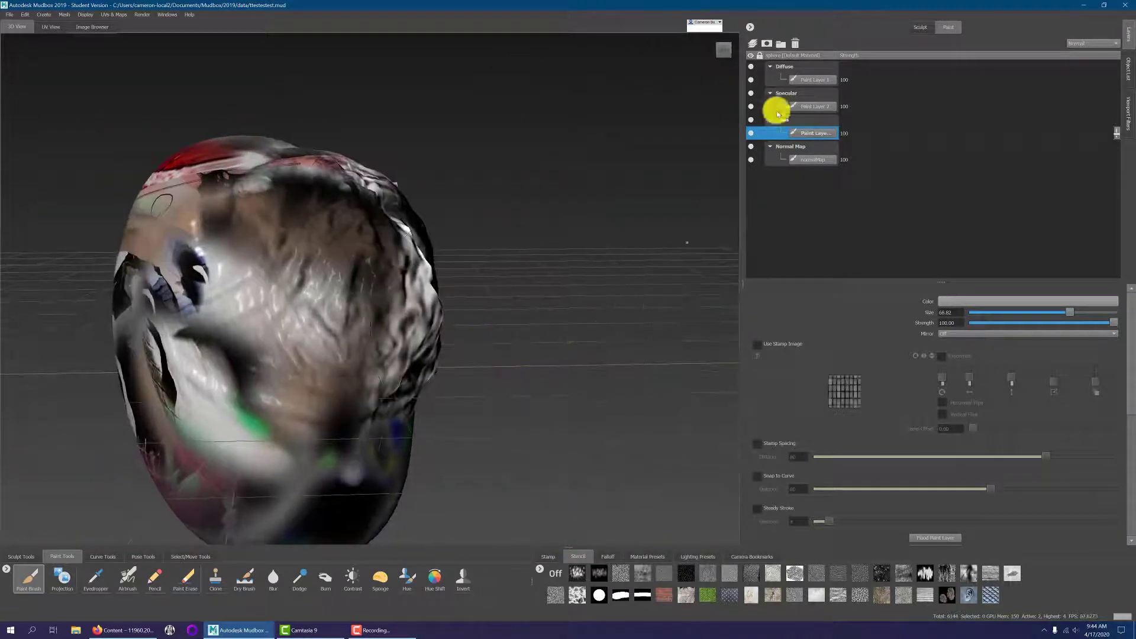
- Create a new paint layer in the Bump Map channel
left_click(752, 44)
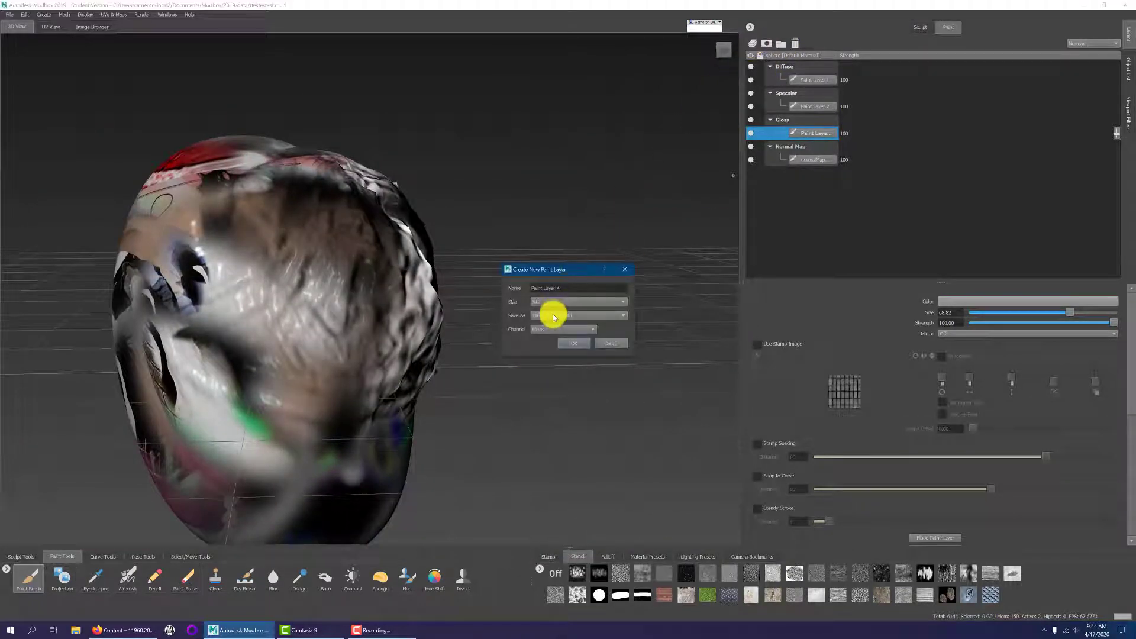
left_click(549, 329)
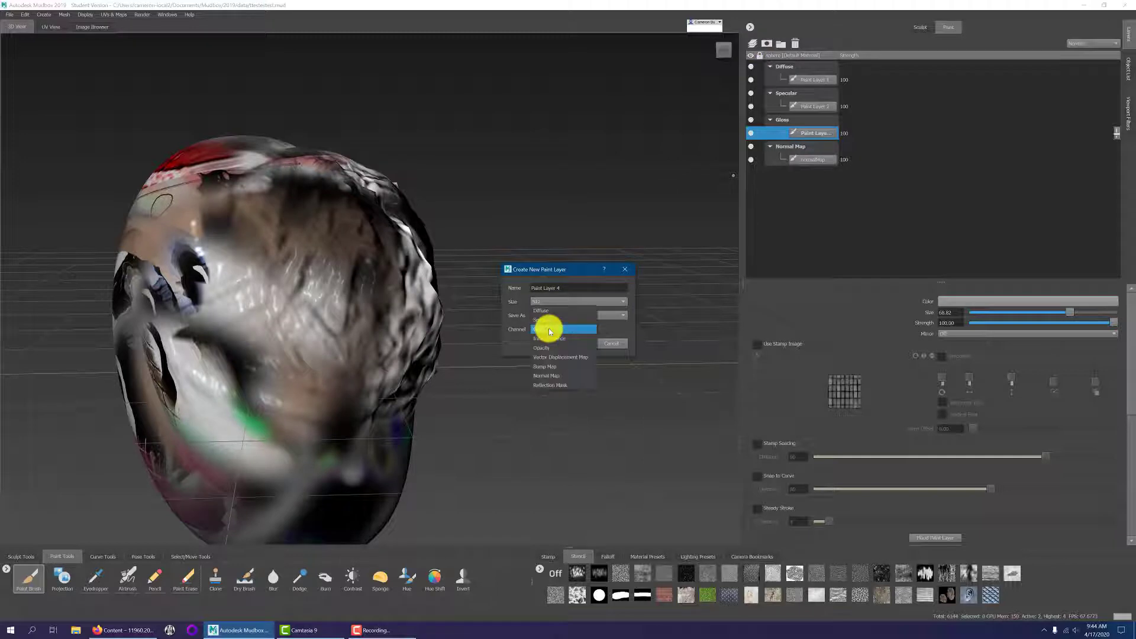
left_click(544, 366)
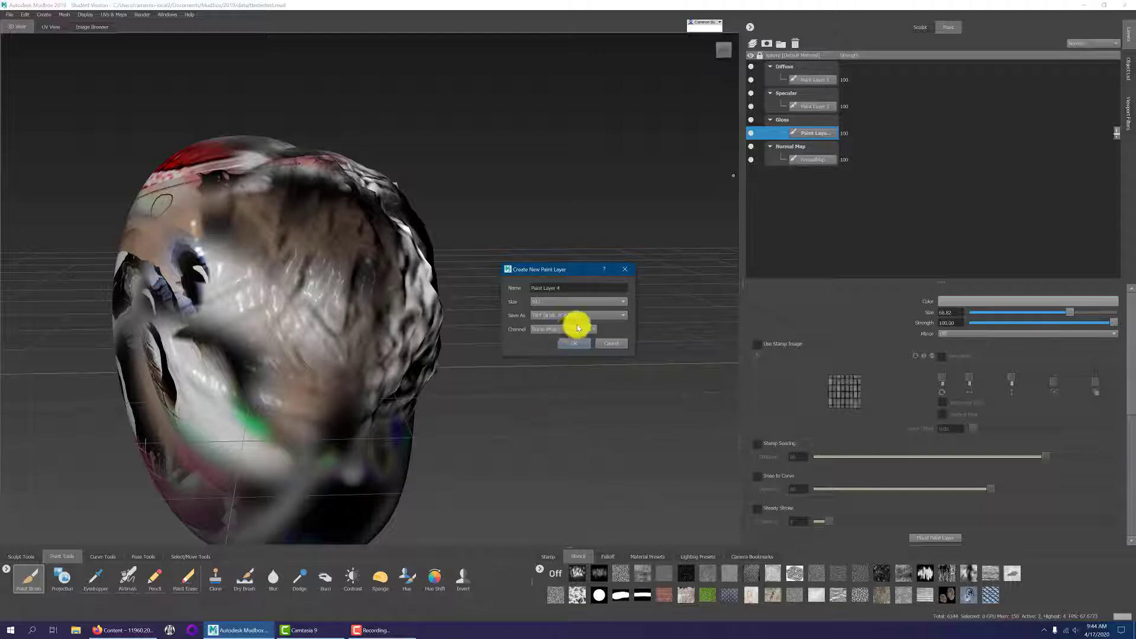
left_click(573, 344)
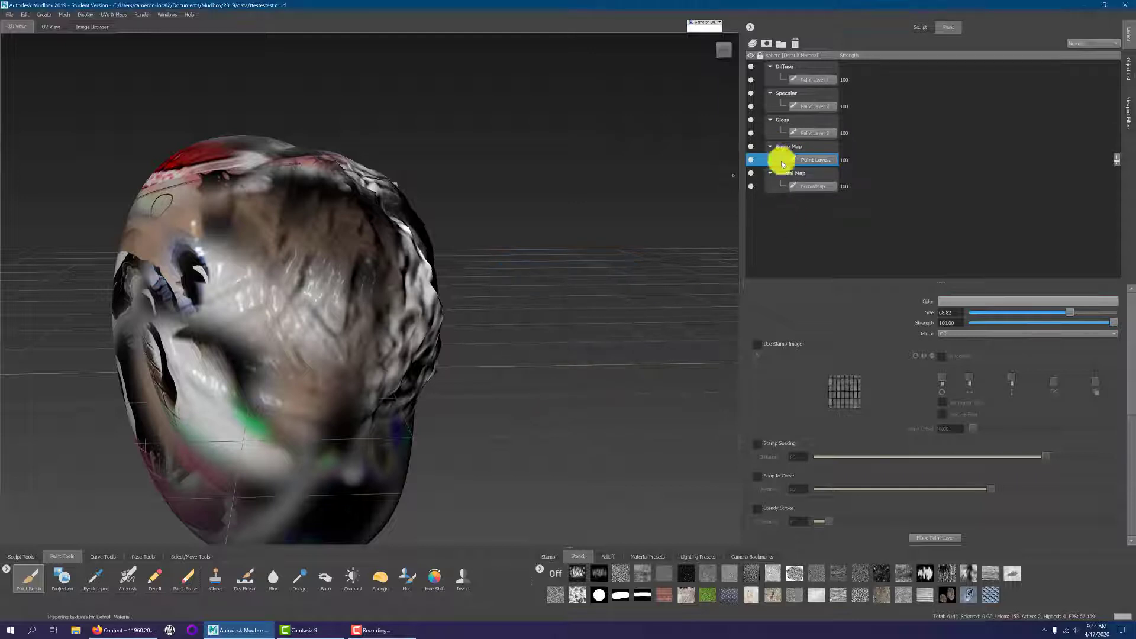
- Set the paint brush colour to black for painting on the bump layer over the brick-textured side of the model
left_click_drag(549, 274, 584, 258, "alt")
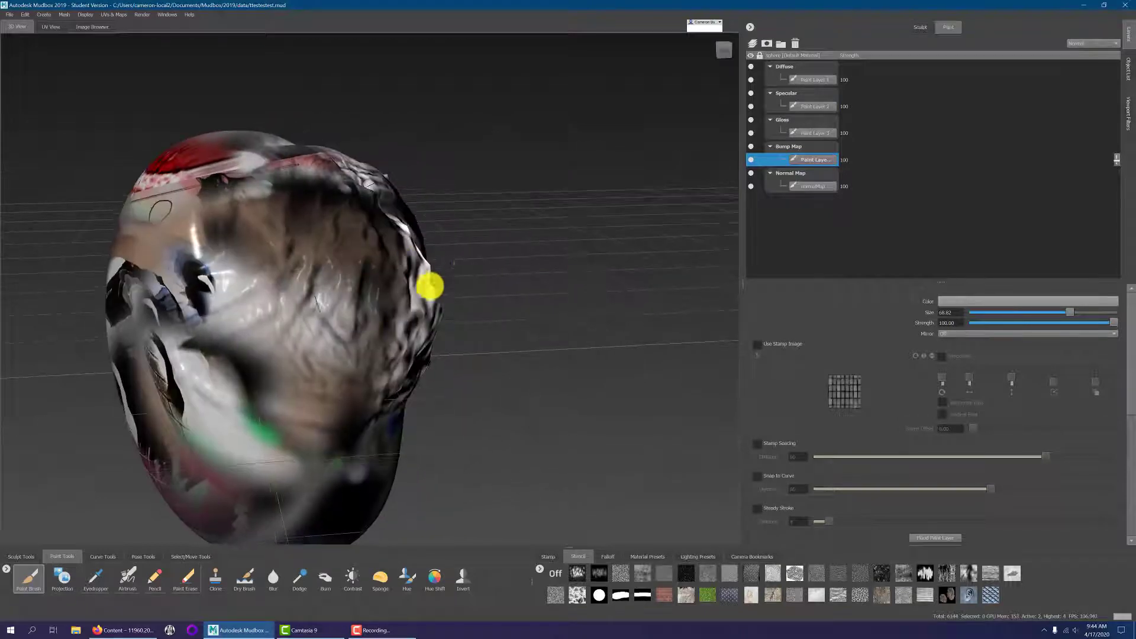
left_click_drag(432, 287, 680, 129, "alt")
left_click_drag(584, 255, 638, 267, "alt")
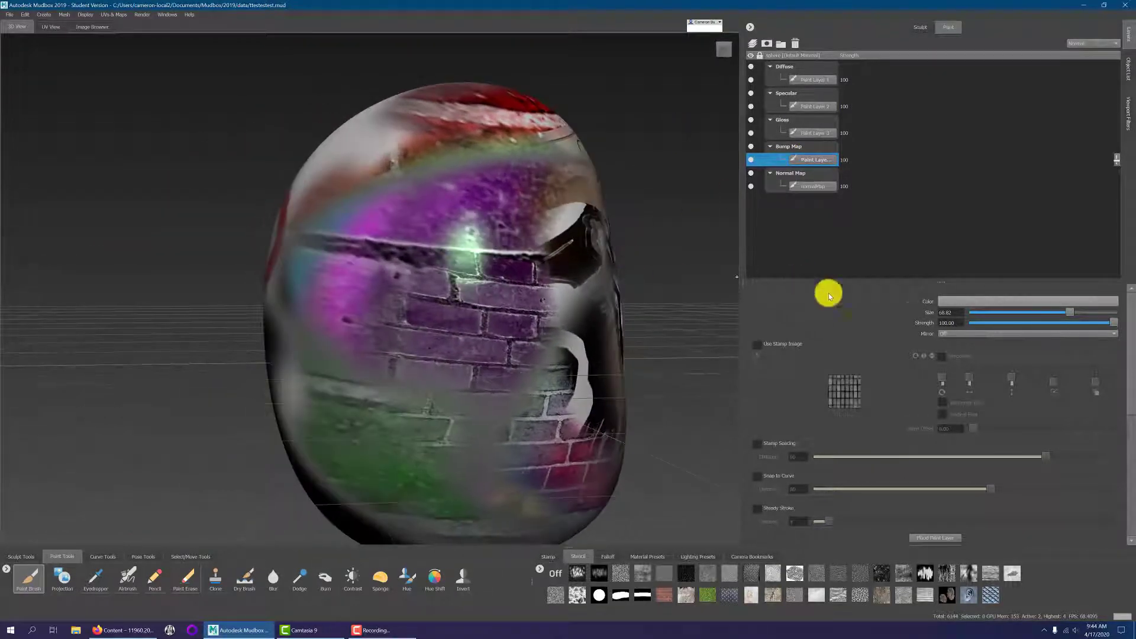
left_click(960, 302)
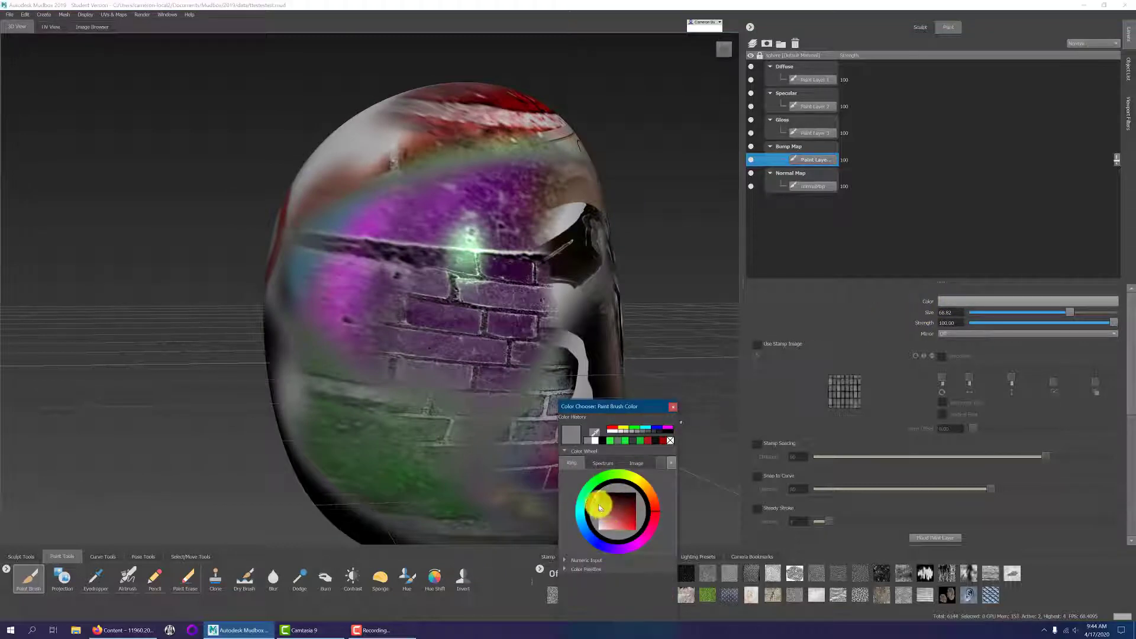
left_click_drag(601, 502, 591, 473)
left_click(672, 407)
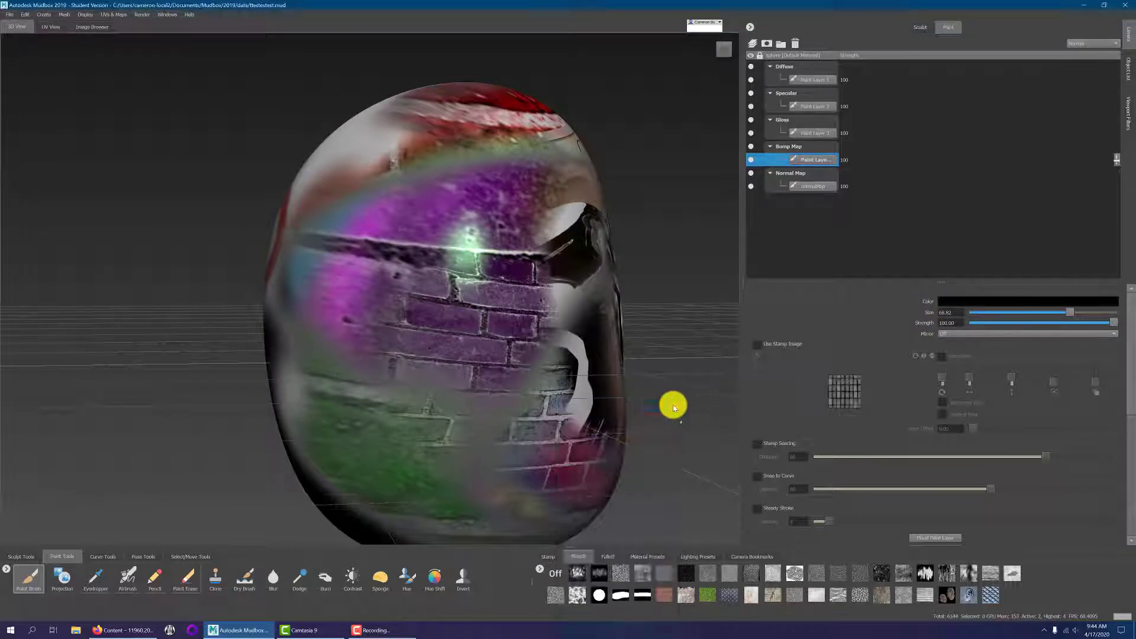
- Turn the stencil off and give the paint brush the first stamp image, a fine noisy texture
left_click(623, 576)
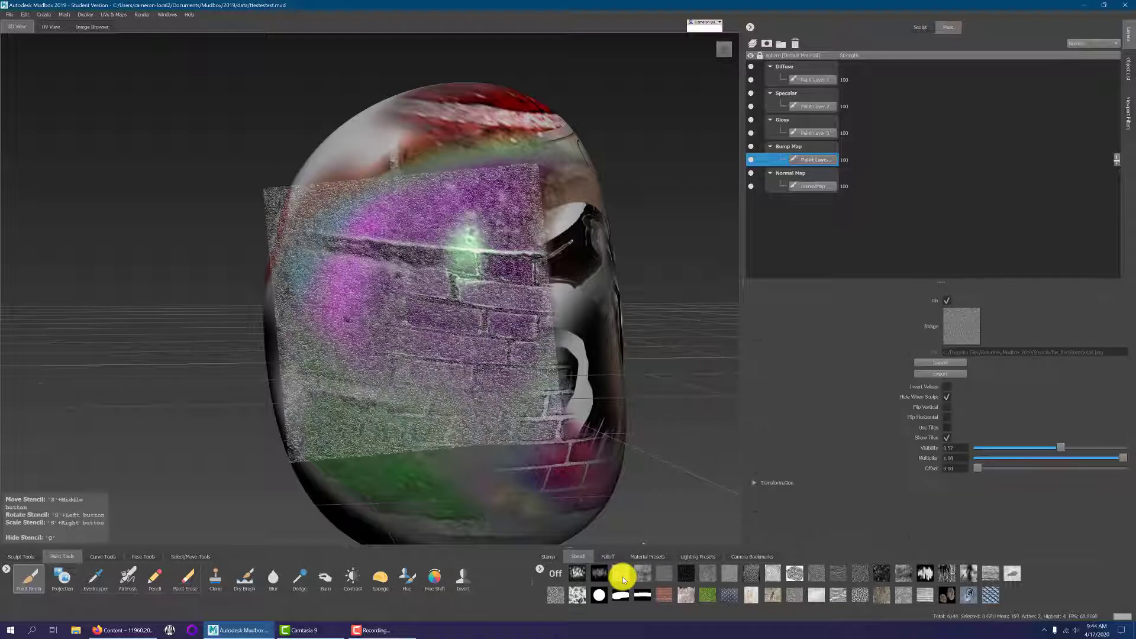
left_click(559, 572)
left_click(548, 557)
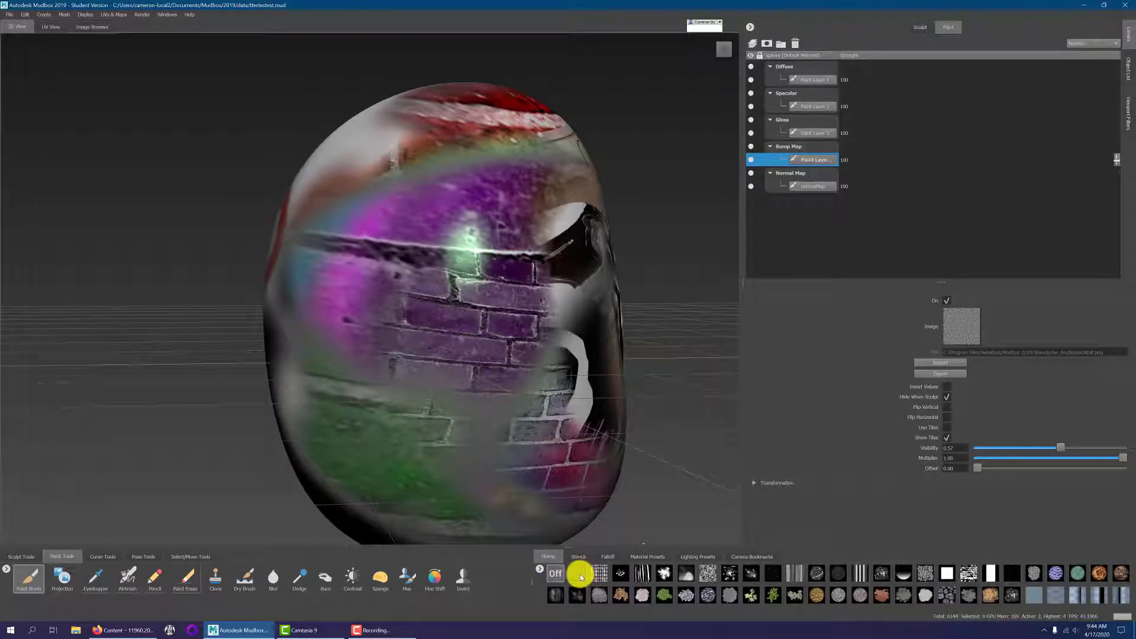
left_click(579, 574)
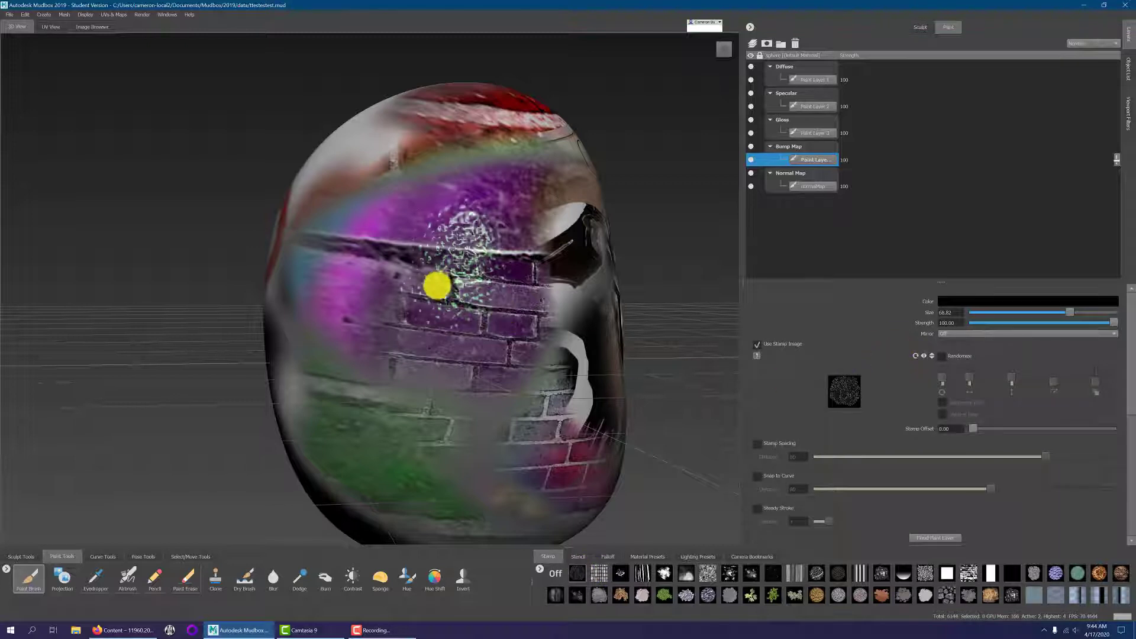
- Paint the stamp texture in black onto the bump layer and inspect the relief in the highlights around the model
mouse_move(468, 276)
left_mouse_down("alt")
mouse_move(558, 284)
mouse_move(578, 329)
mouse_move(493, 261)
left_mouse_up("alt")
mouse_move(536, 251)
right_mouse_down("alt")
mouse_move(563, 307)
mouse_move(473, 290)
right_mouse_up("alt")
mouse_move(491, 276)
left_mouse_down()
mouse_move(525, 254)
mouse_move(432, 301)
left_mouse_up()
left_click_drag(360, 311, 451, 291, "alt")
scroll(451, 290, "down", 8)
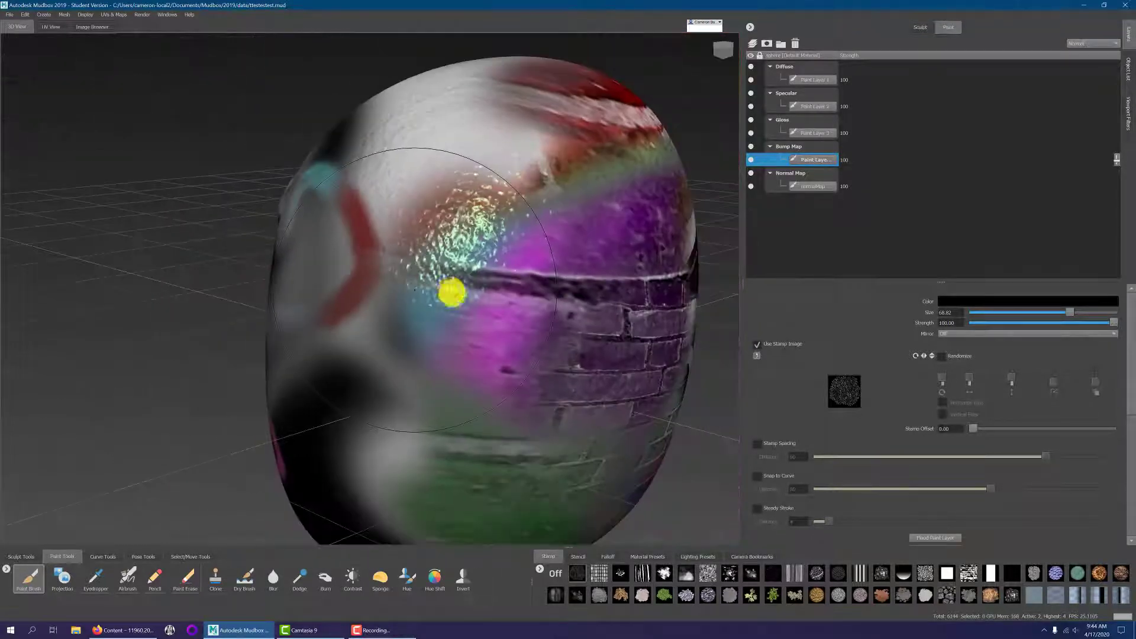
left_click_drag(533, 327, 657, 302, "alt")
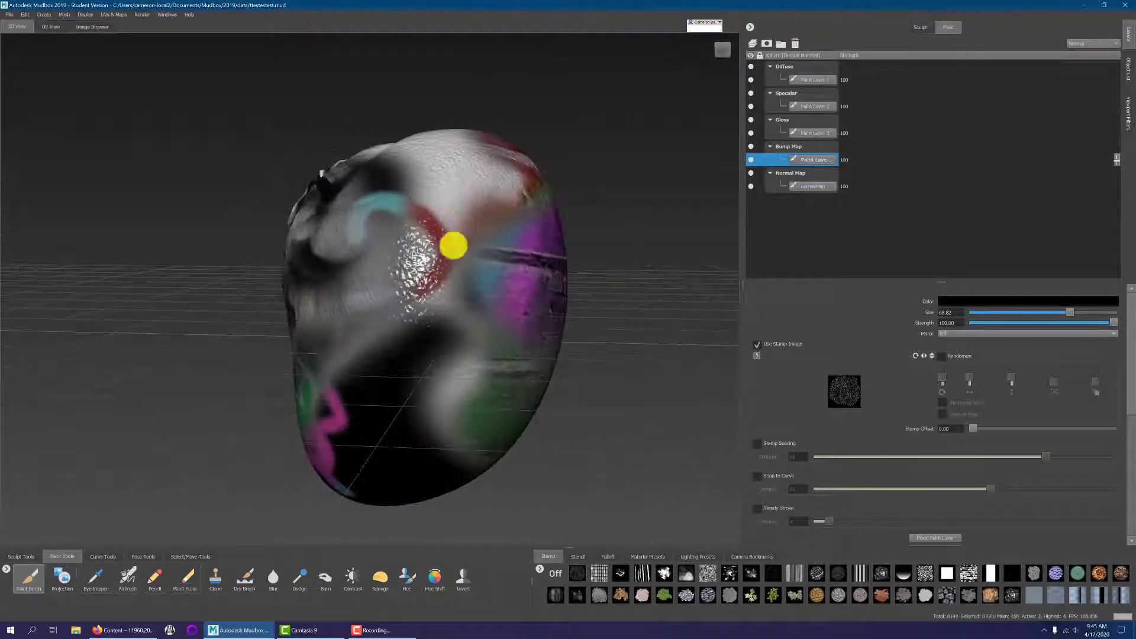
mouse_move(453, 245)
left_mouse_down("alt")
mouse_move(421, 296)
mouse_move(516, 286)
mouse_move(389, 297)
mouse_move(401, 376)
left_mouse_up("alt")
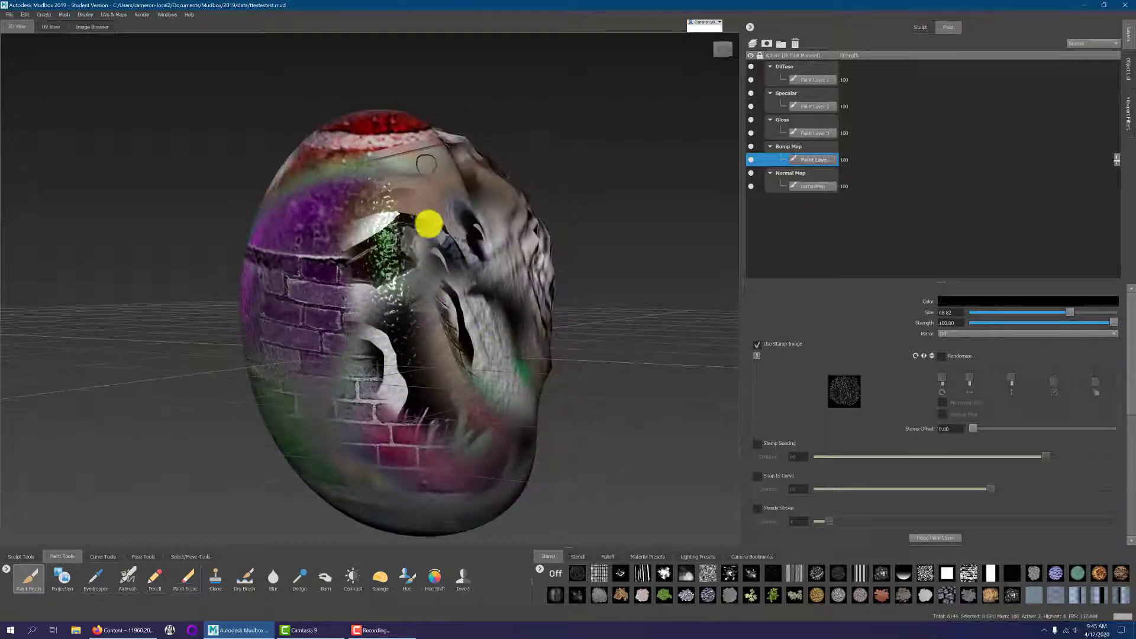
left_click_drag(428, 223, 546, 297, "alt")
mouse_move(479, 291)
left_mouse_down("alt")
mouse_move(503, 299)
mouse_move(553, 286)
mouse_move(446, 287)
mouse_move(530, 291)
mouse_move(474, 294)
left_mouse_up("alt")
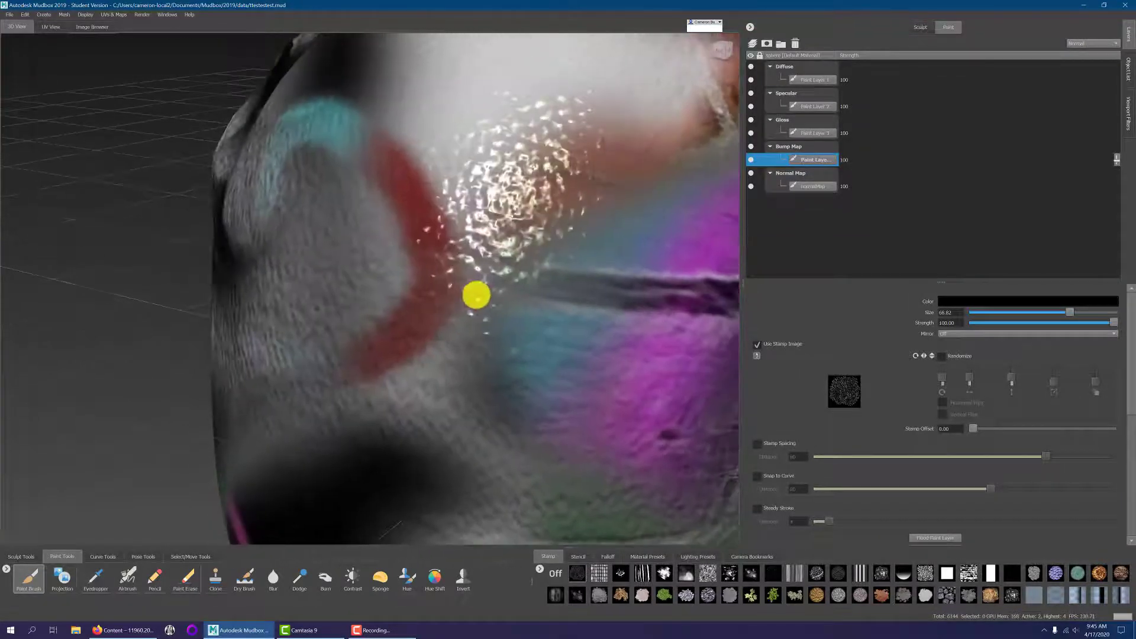
- Set the brush colour to white and paint the stamp texture onto the bump layer around the red curved stroke
left_click(949, 303)
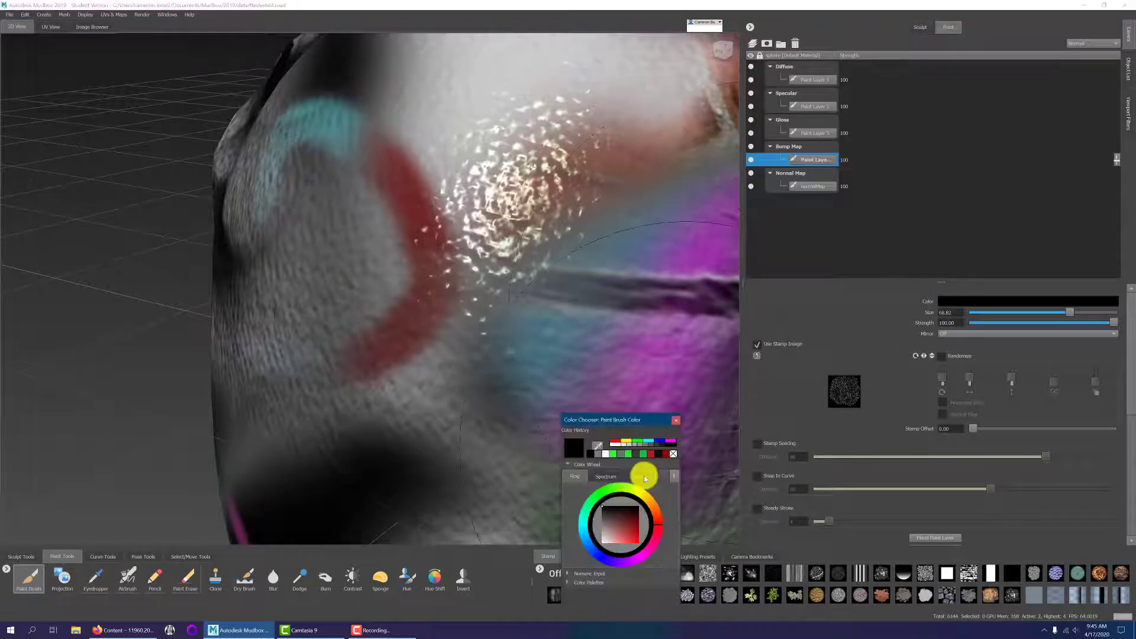
left_click(605, 519)
mouse_move(478, 267)
left_mouse_down()
mouse_move(472, 312)
mouse_move(477, 259)
mouse_move(459, 254)
mouse_move(446, 317)
mouse_move(510, 317)
mouse_move(459, 300)
mouse_move(548, 309)
mouse_move(572, 290)
left_mouse_up()
mouse_move(528, 237)
left_mouse_down()
mouse_move(531, 270)
mouse_move(515, 284)
mouse_move(444, 279)
left_mouse_up()
- Disable the stamp image, reduce the brush size to 21.60, and paint plain white strokes on the bump layer
left_click(755, 343)
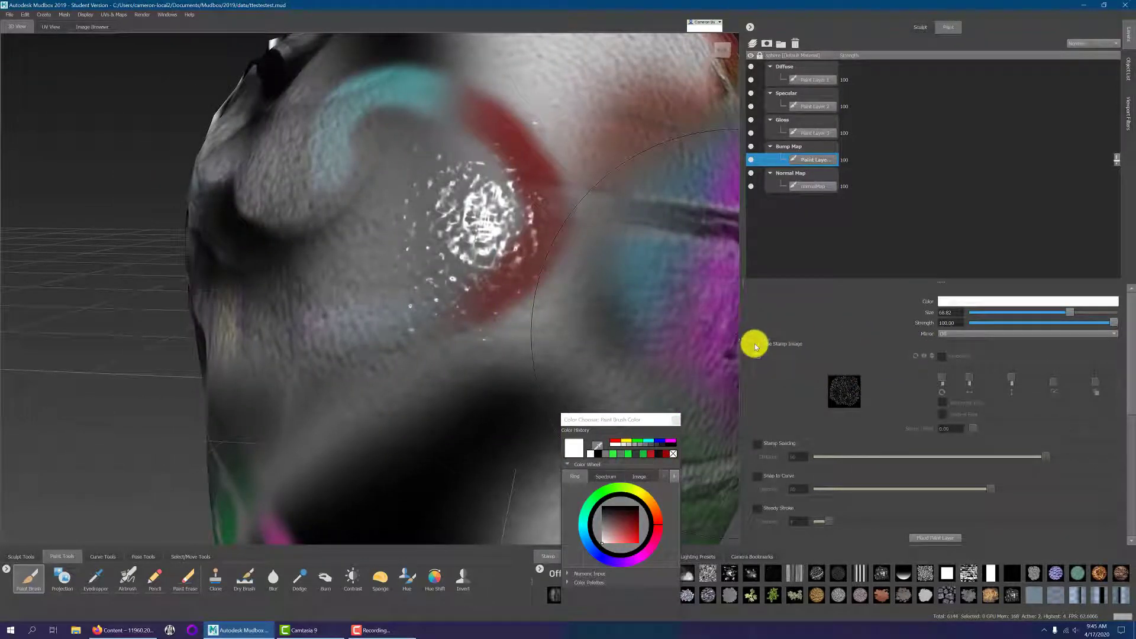
scroll(541, 276, "down", 3)
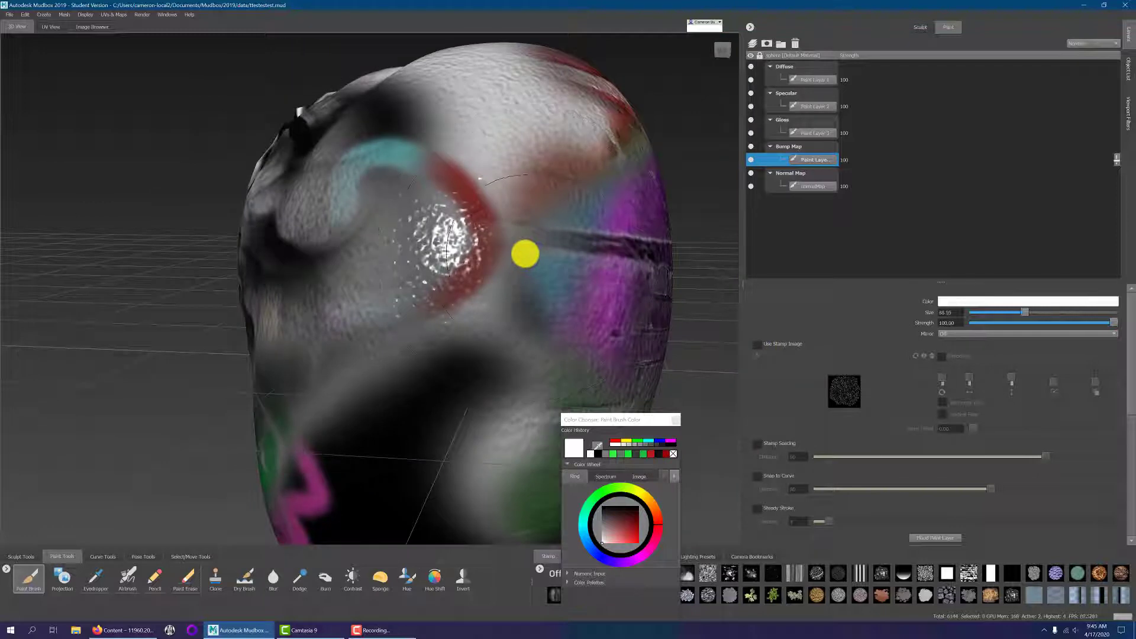
mouse_move(519, 325)
left_mouse_down("alt")
mouse_move(467, 299)
mouse_move(465, 344)
mouse_move(626, 309)
mouse_move(381, 381)
mouse_move(636, 288)
mouse_move(436, 355)
left_mouse_up("alt")
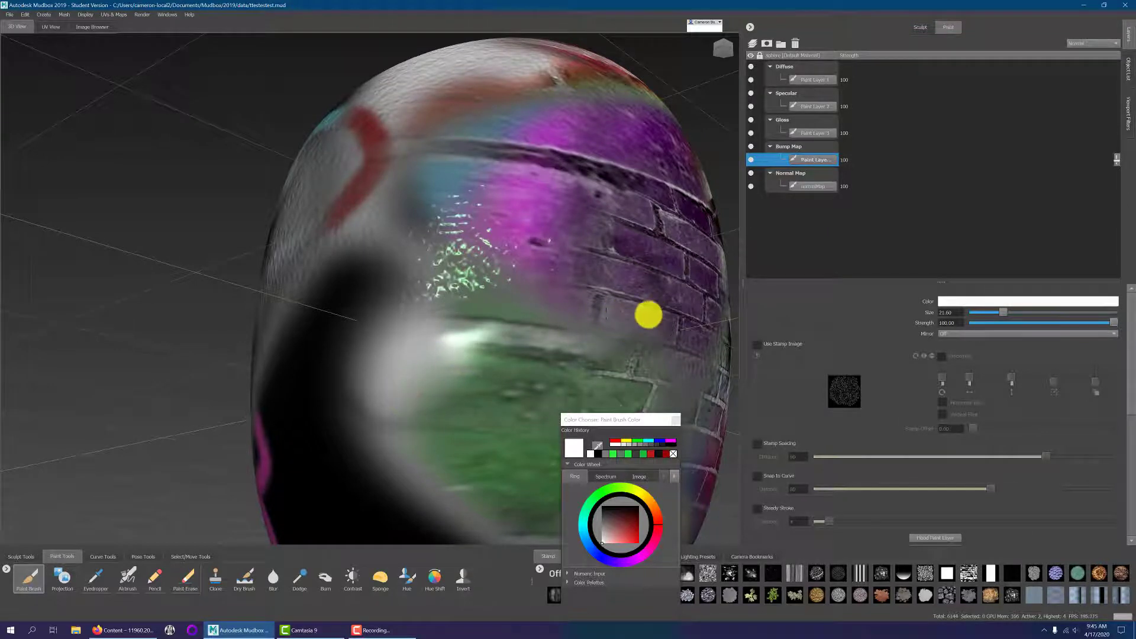
mouse_move(649, 314)
left_mouse_down("alt")
mouse_move(522, 330)
mouse_move(586, 310)
mouse_move(596, 350)
left_mouse_up("alt")
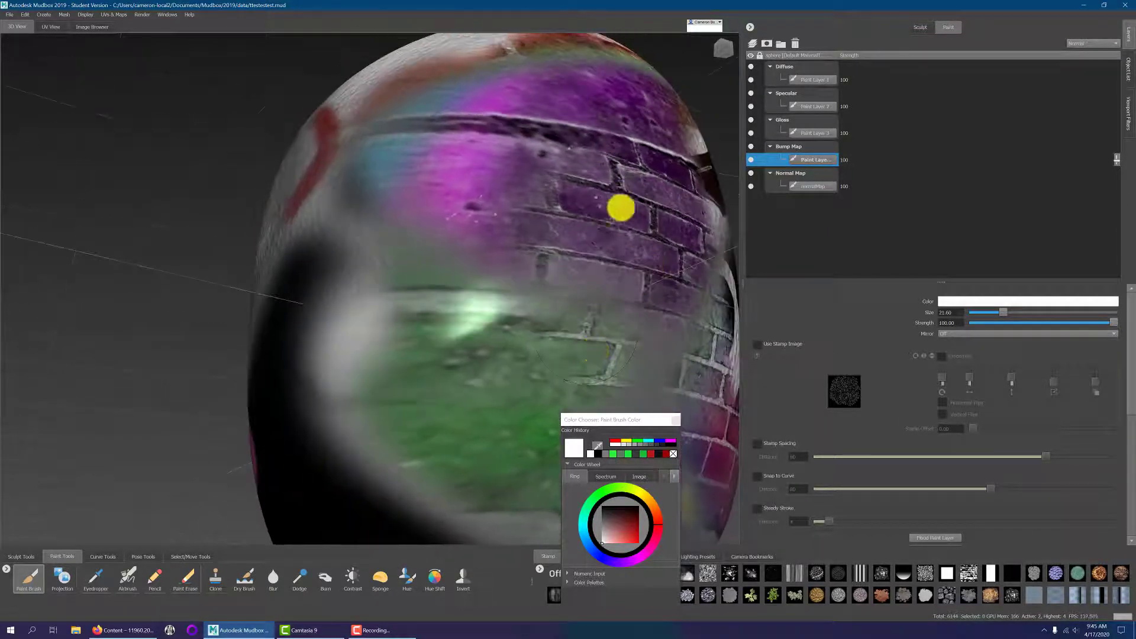
mouse_move(621, 205)
left_mouse_down()
mouse_move(393, 167)
mouse_move(566, 143)
mouse_move(609, 215)
left_mouse_up()
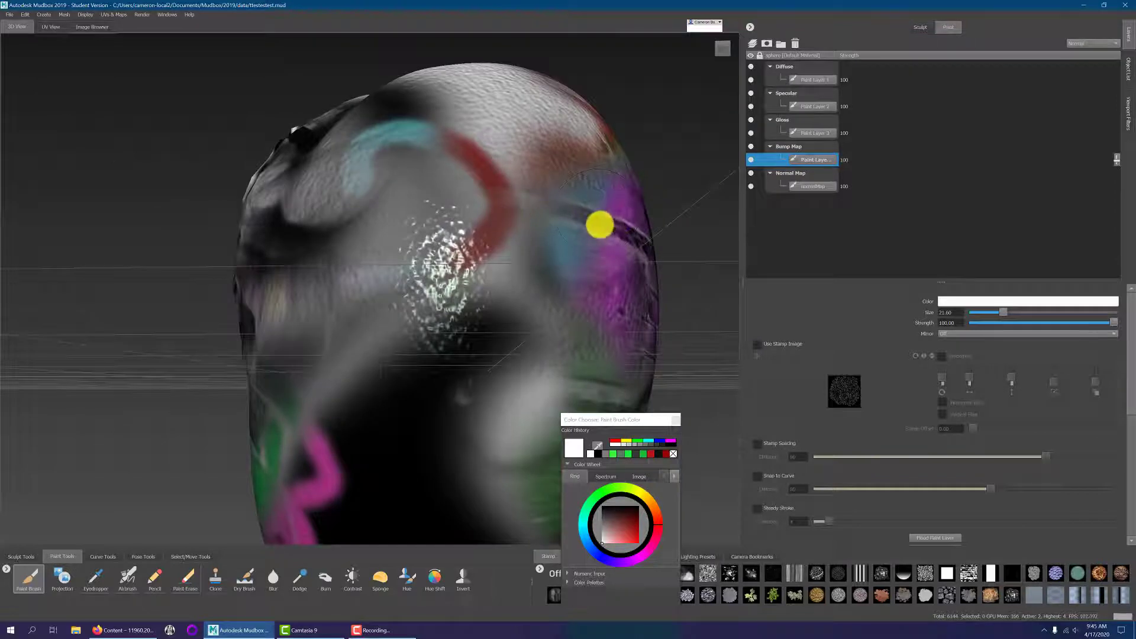
mouse_move(590, 256)
left_mouse_down("alt")
mouse_move(573, 268)
mouse_move(581, 276)
mouse_move(406, 294)
mouse_move(426, 250)
left_mouse_up("alt")
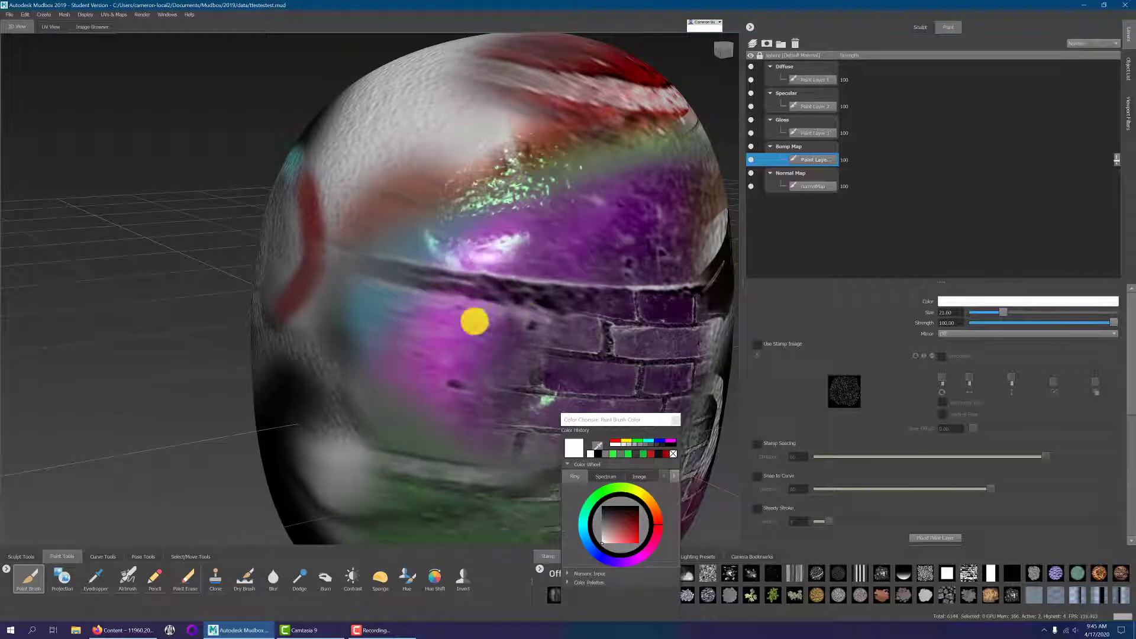
- Set the brush colour to black, paint on the bump layer over the magenta area, and inspect the relief around the model
left_click(600, 507)
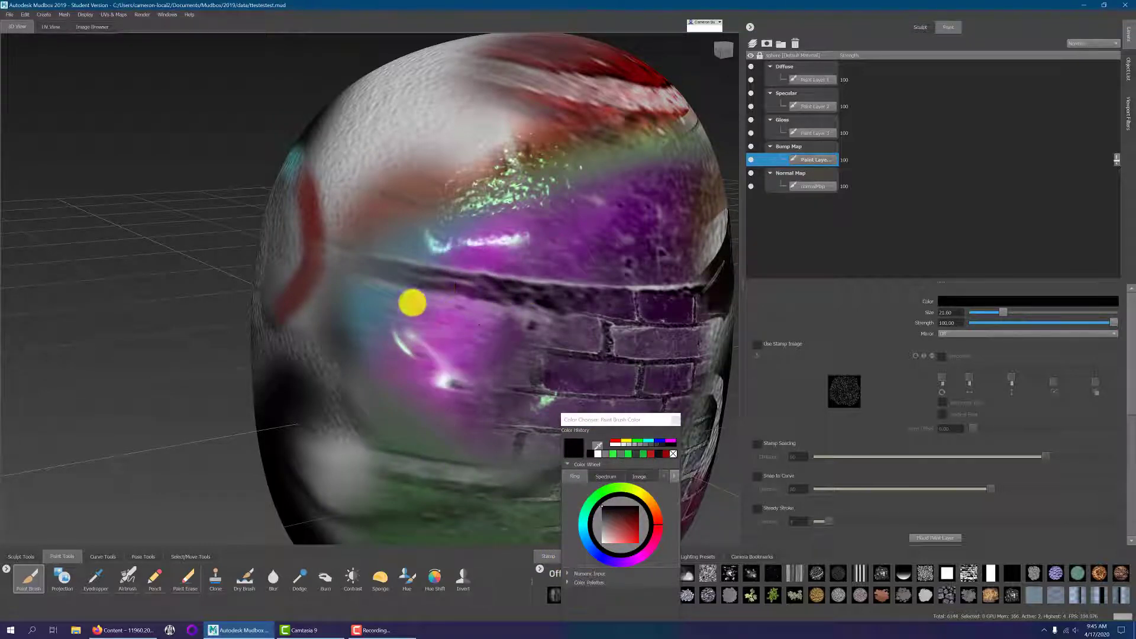
mouse_move(412, 302)
left_mouse_down("alt")
mouse_move(514, 307)
mouse_move(461, 304)
mouse_move(506, 299)
mouse_move(474, 279)
mouse_move(446, 284)
mouse_move(755, 304)
left_mouse_up("alt")
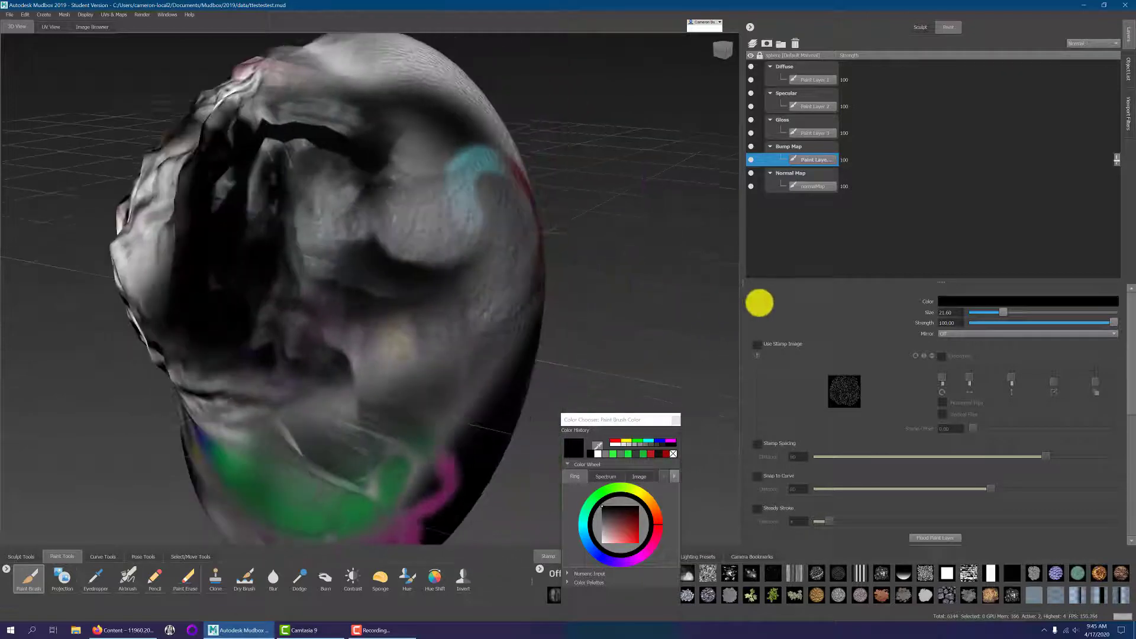
left_click_drag(467, 248, 368, 254, "alt")
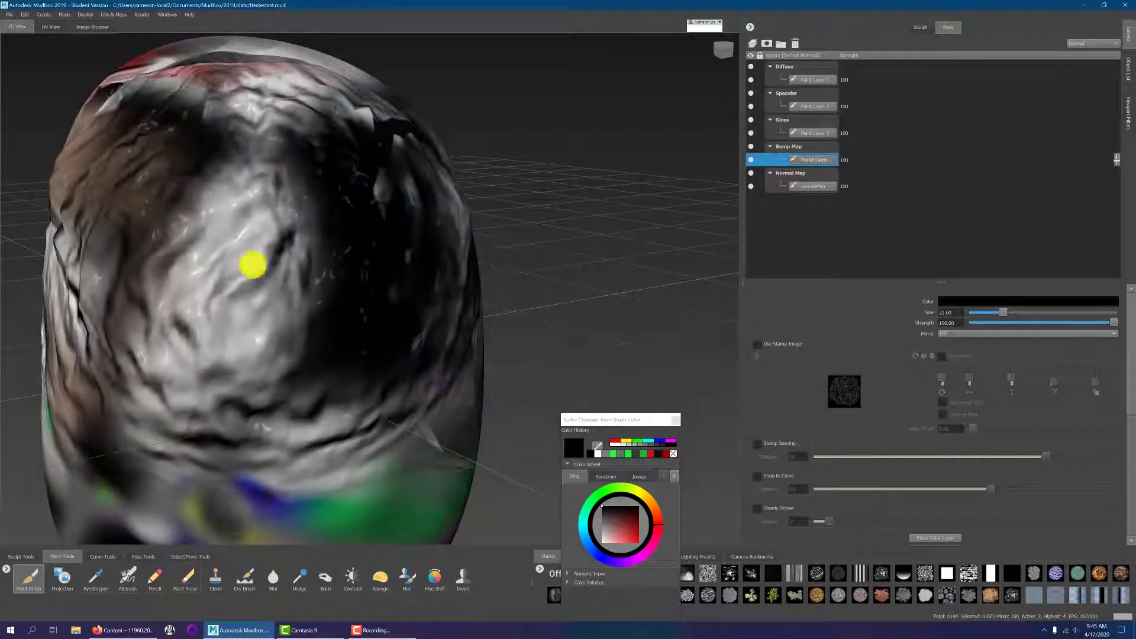
mouse_move(254, 261)
left_mouse_down("alt")
mouse_move(296, 294)
mouse_move(375, 292)
mouse_move(284, 258)
mouse_move(322, 241)
mouse_move(335, 215)
mouse_move(272, 268)
left_mouse_up("alt")
left_click_drag(385, 296, 367, 349, "alt")
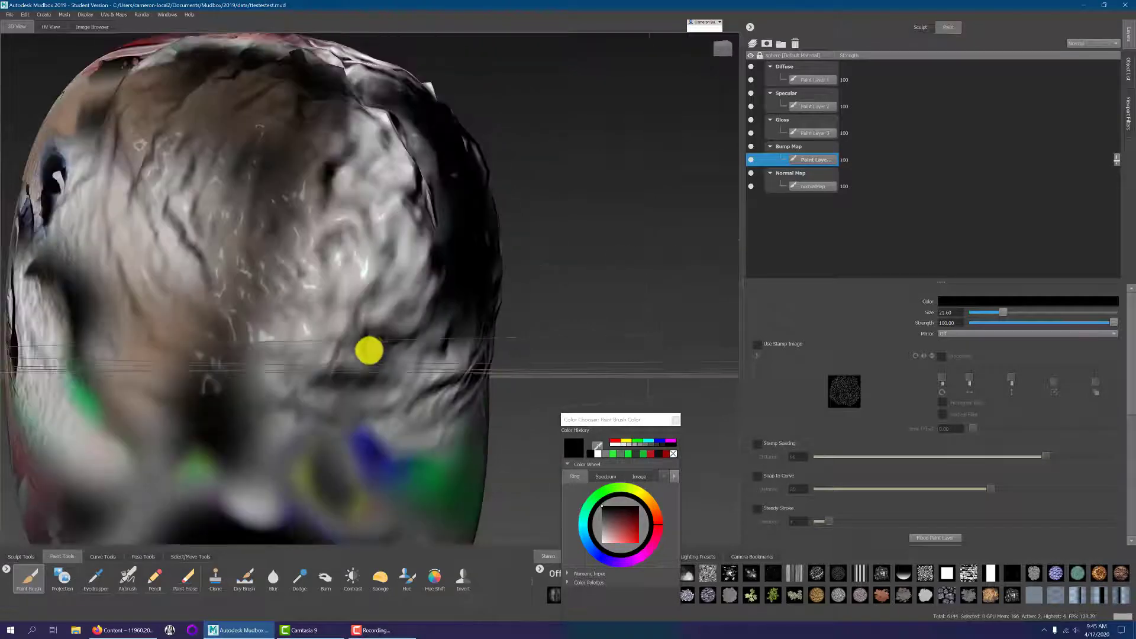
right_click_drag(367, 350, 420, 268, "alt")
mouse_move(420, 269)
left_mouse_down("alt")
mouse_move(371, 307)
mouse_move(525, 291)
mouse_move(463, 298)
left_mouse_up("alt")
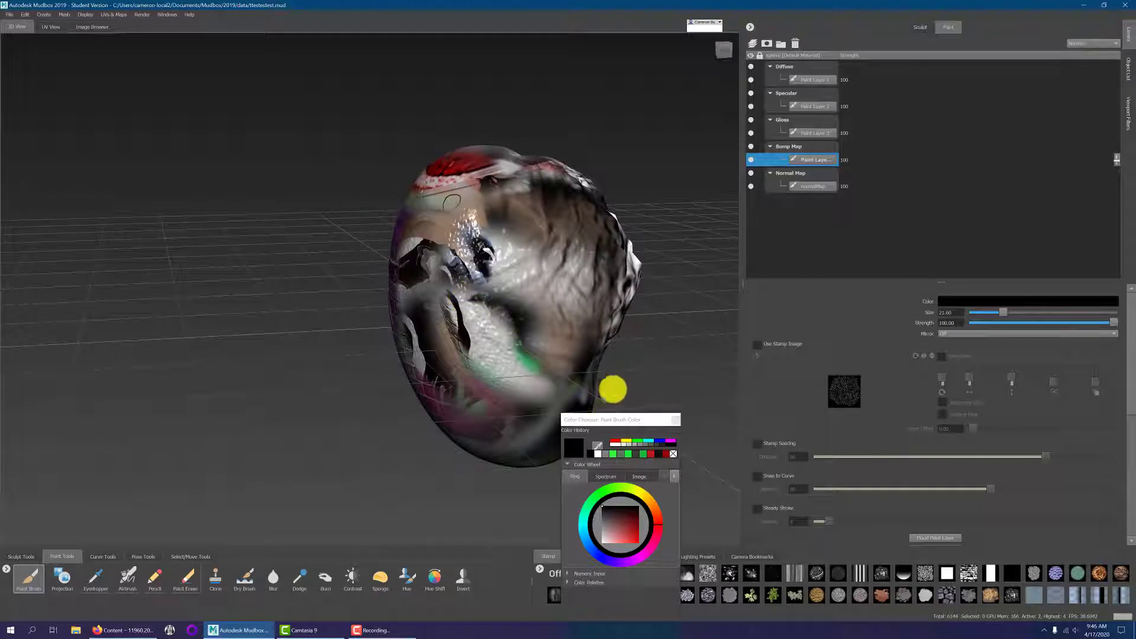
- Set the paint brush colour to light grey and move the colour chooser clear of the brush presets
left_click(602, 531)
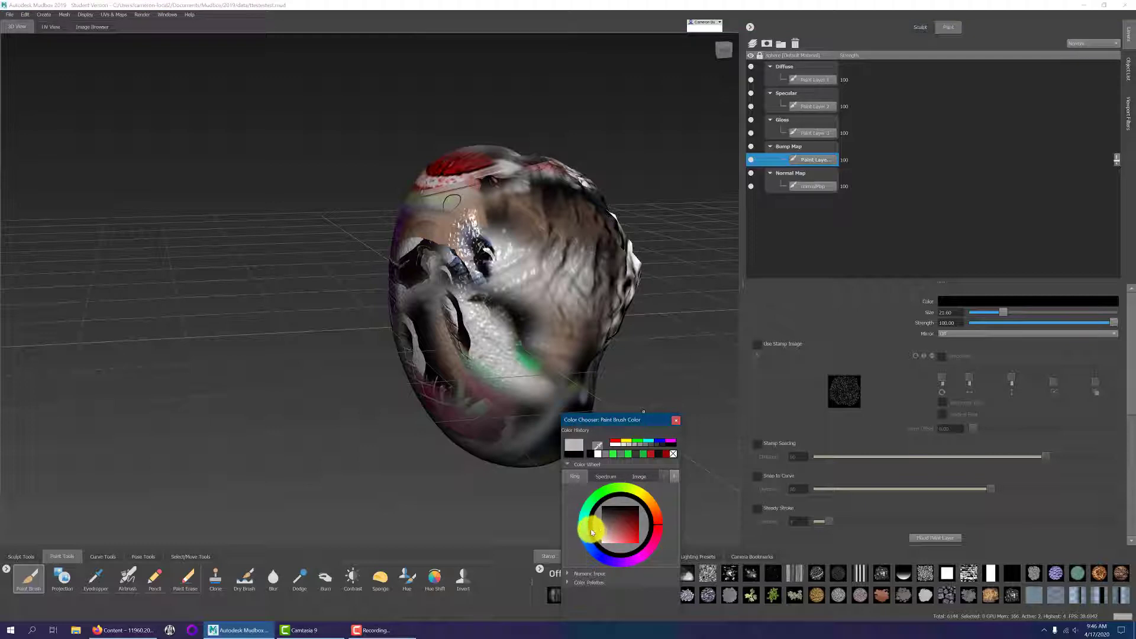
scroll(563, 287, "up", 4)
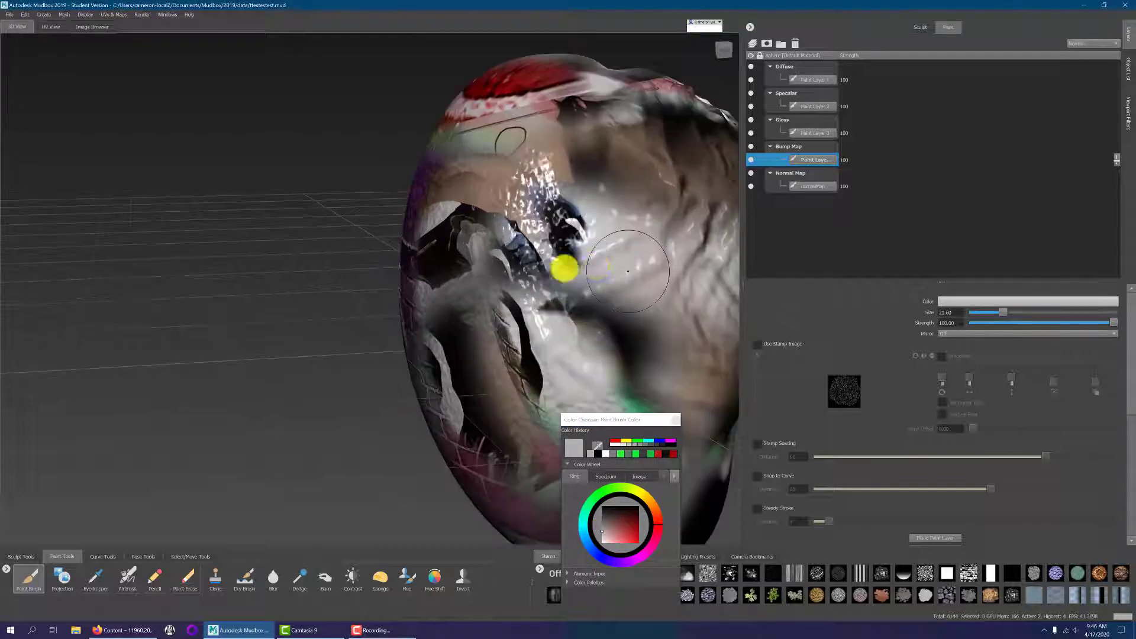
mouse_move(584, 308)
left_mouse_down("alt")
mouse_move(630, 315)
mouse_move(507, 307)
left_mouse_up("alt")
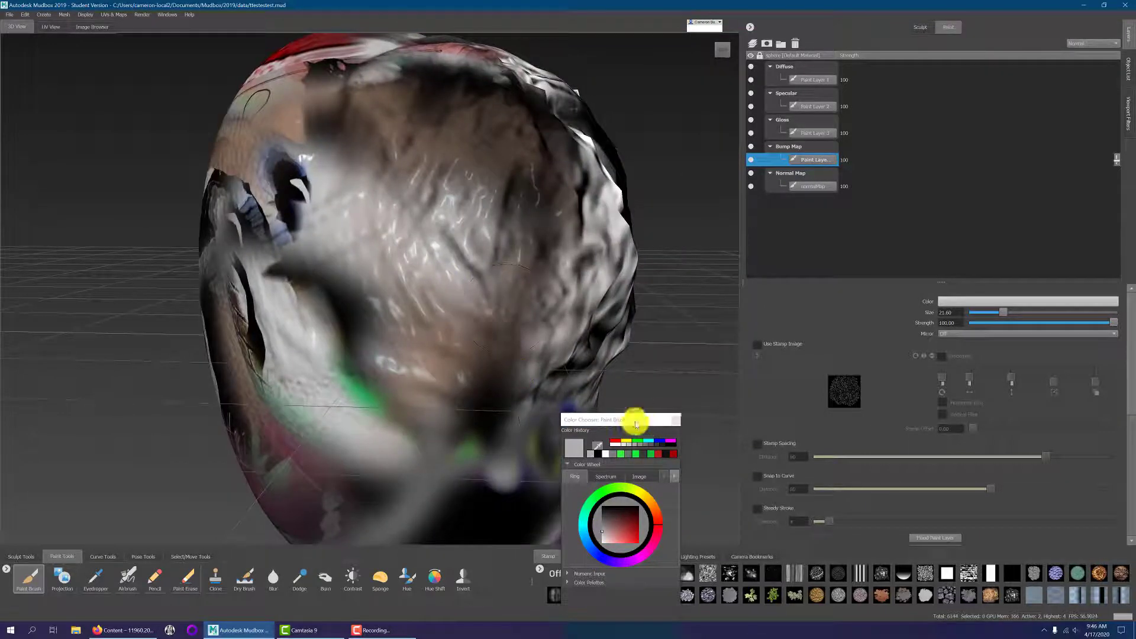
left_click_drag(634, 421, 711, 271)
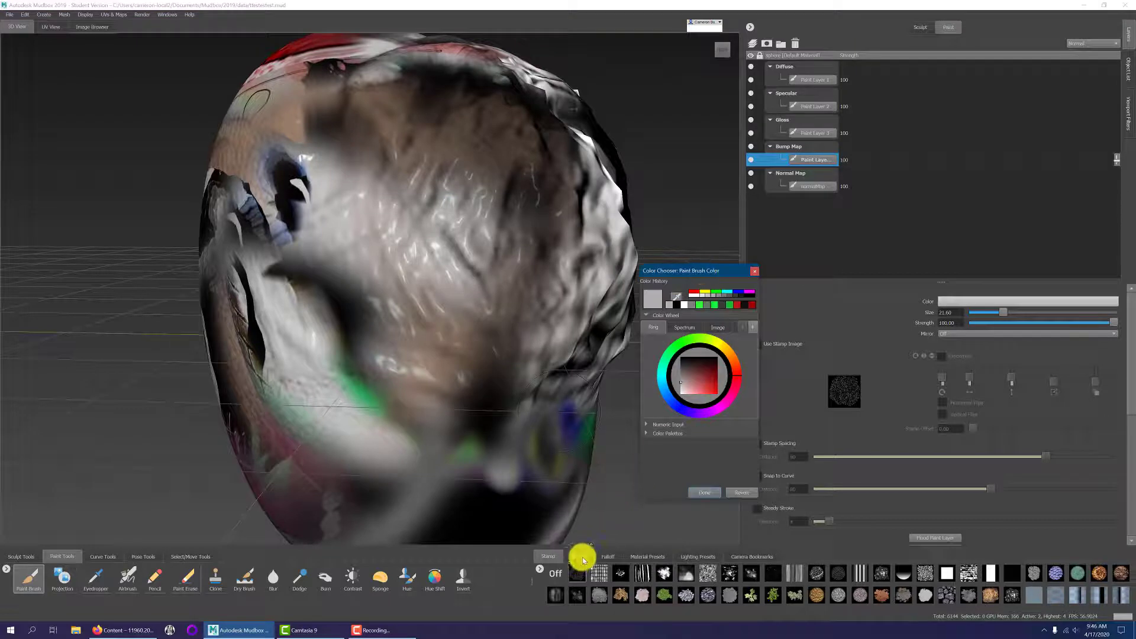
- Set up the Projection brush with a white colour and the red brick wall stencil for the bump layer
left_click(61, 577)
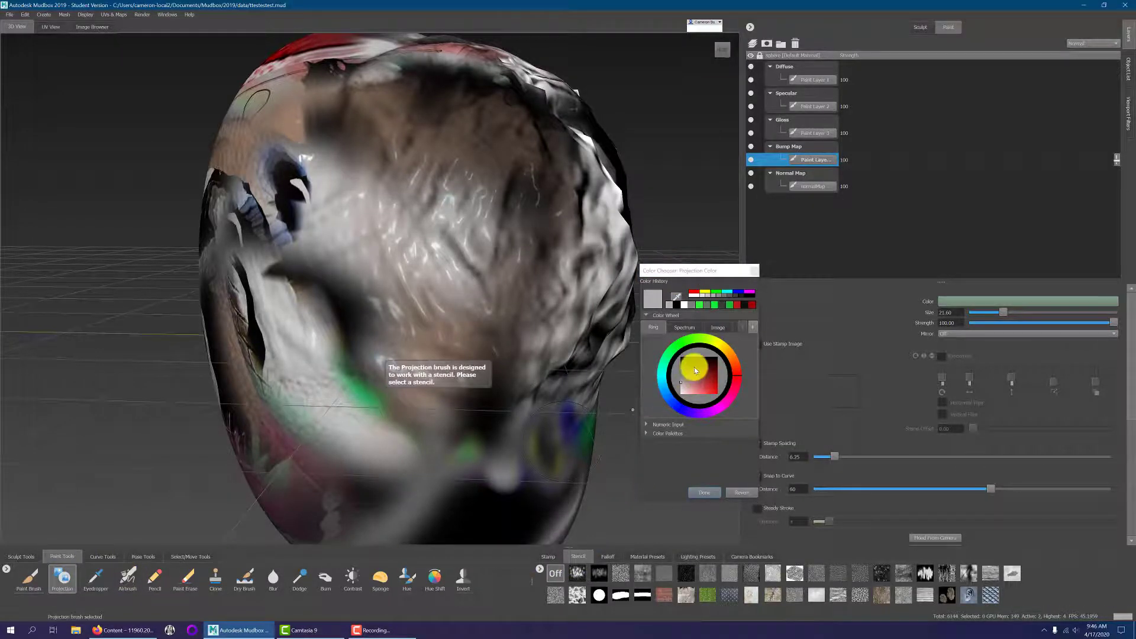
left_click(975, 300)
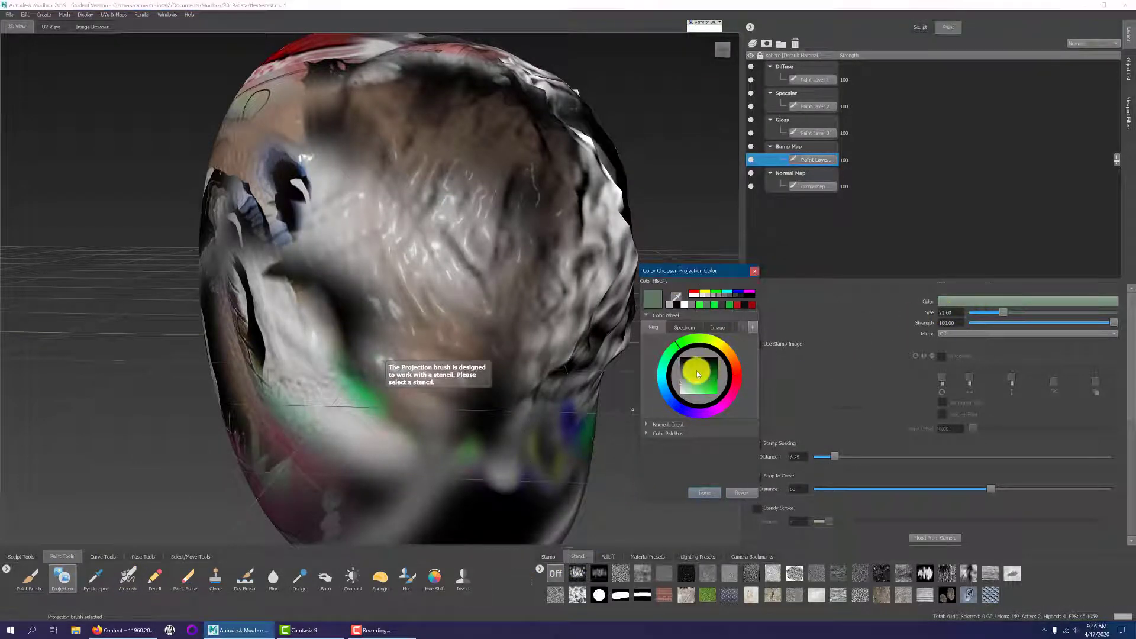
mouse_move(697, 370)
left_mouse_down()
mouse_move(668, 374)
mouse_move(688, 414)
left_mouse_up()
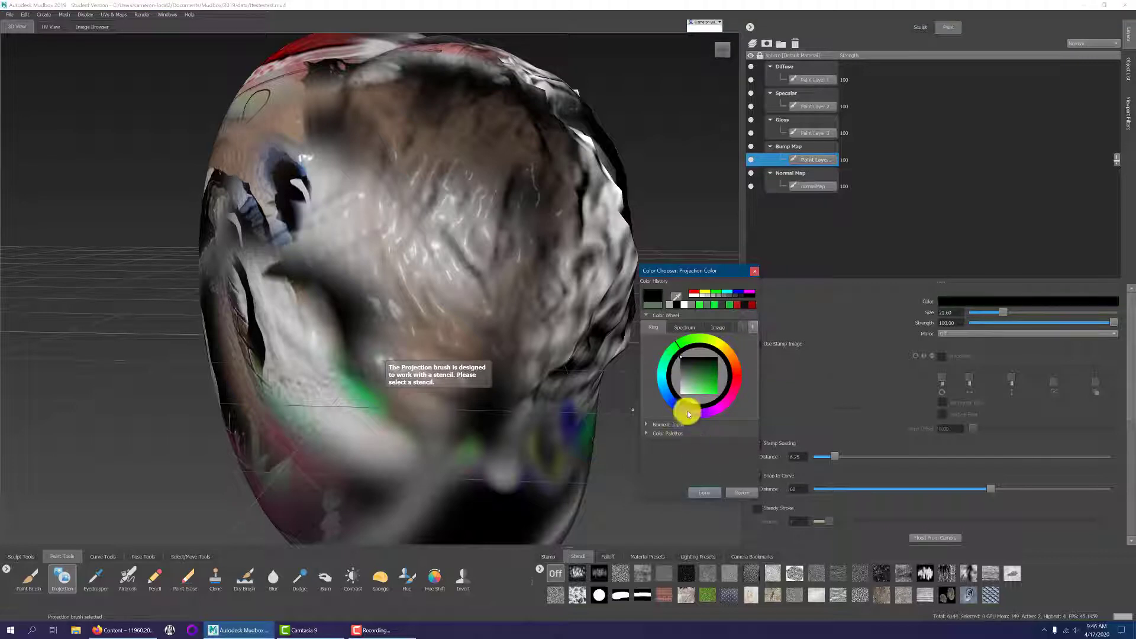
left_click(704, 492)
left_click(661, 595)
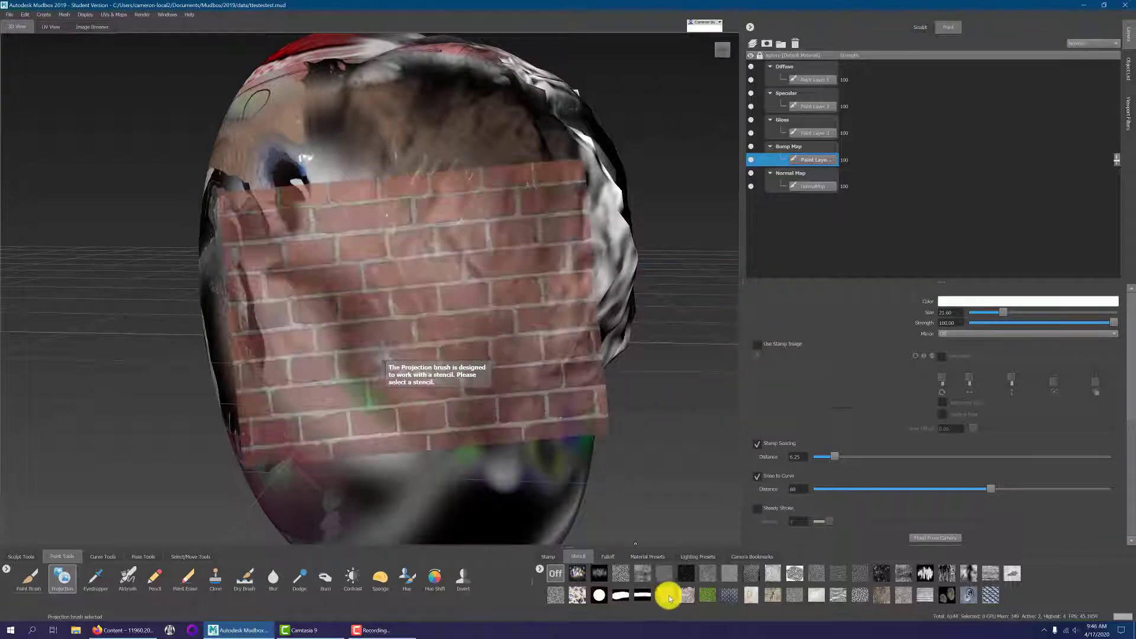
- Project the brick stencil onto the bump layer across the model's front and side, and hide the stencil
mouse_move(494, 352)
left_mouse_down()
mouse_move(352, 257)
mouse_move(499, 261)
mouse_move(464, 382)
mouse_move(355, 304)
mouse_move(256, 198)
mouse_move(299, 261)
mouse_move(320, 266)
left_mouse_up()
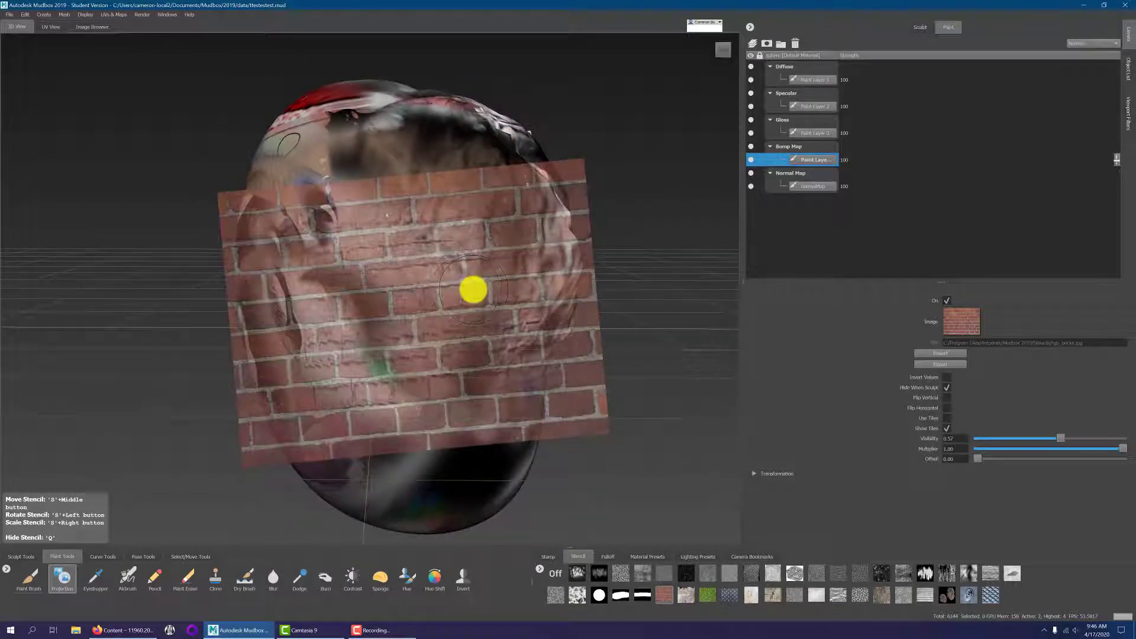
key("q")
mouse_move(515, 324)
left_mouse_down("alt")
mouse_move(489, 345)
mouse_move(449, 339)
mouse_move(572, 346)
mouse_move(418, 335)
mouse_move(563, 337)
mouse_move(615, 403)
mouse_move(453, 314)
mouse_move(609, 546)
left_mouse_up("alt")
left_click(453, 314)
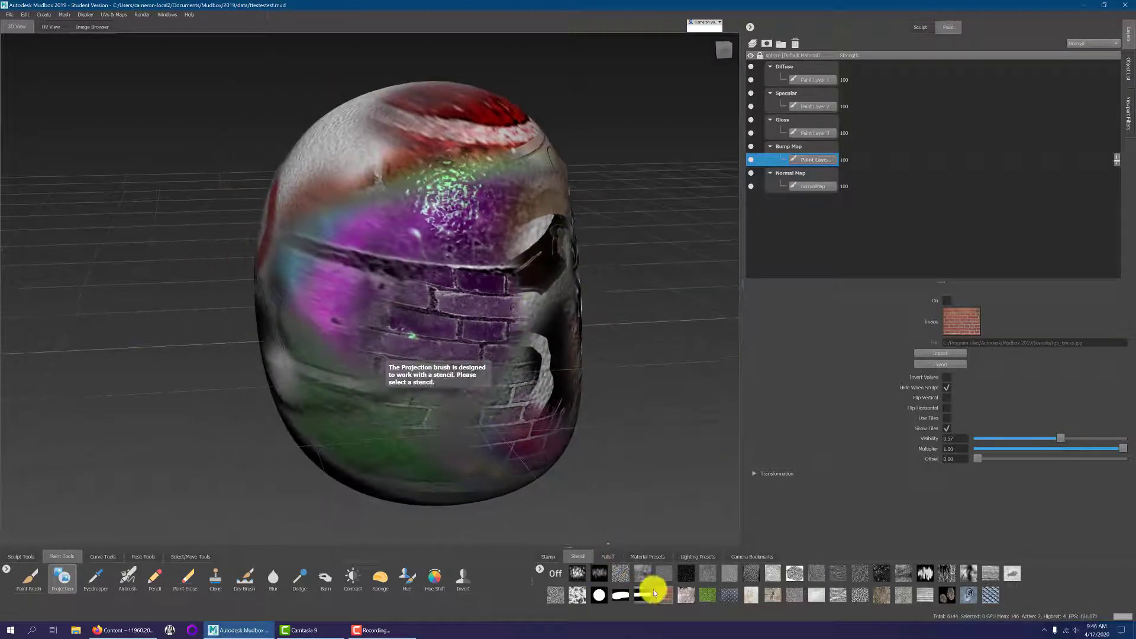
- Project the fine grey noise stencil onto the bump layer over the purple side area, and hide the stencil
left_click(619, 576)
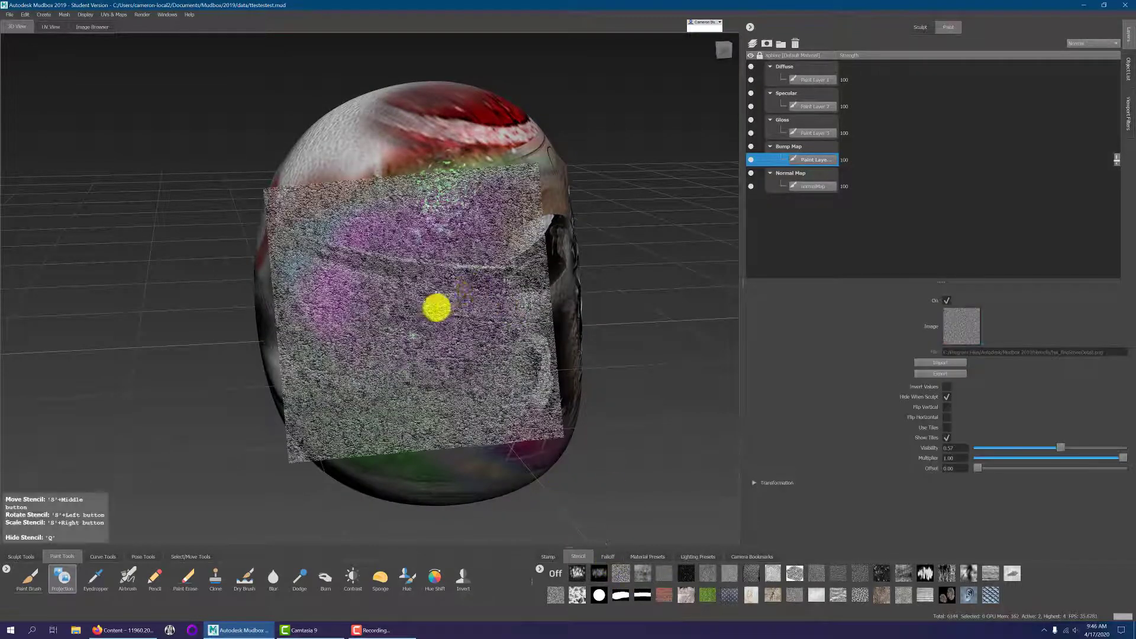
mouse_move(436, 307)
left_mouse_down()
mouse_move(442, 332)
mouse_move(296, 279)
mouse_move(370, 225)
mouse_move(459, 251)
left_mouse_up()
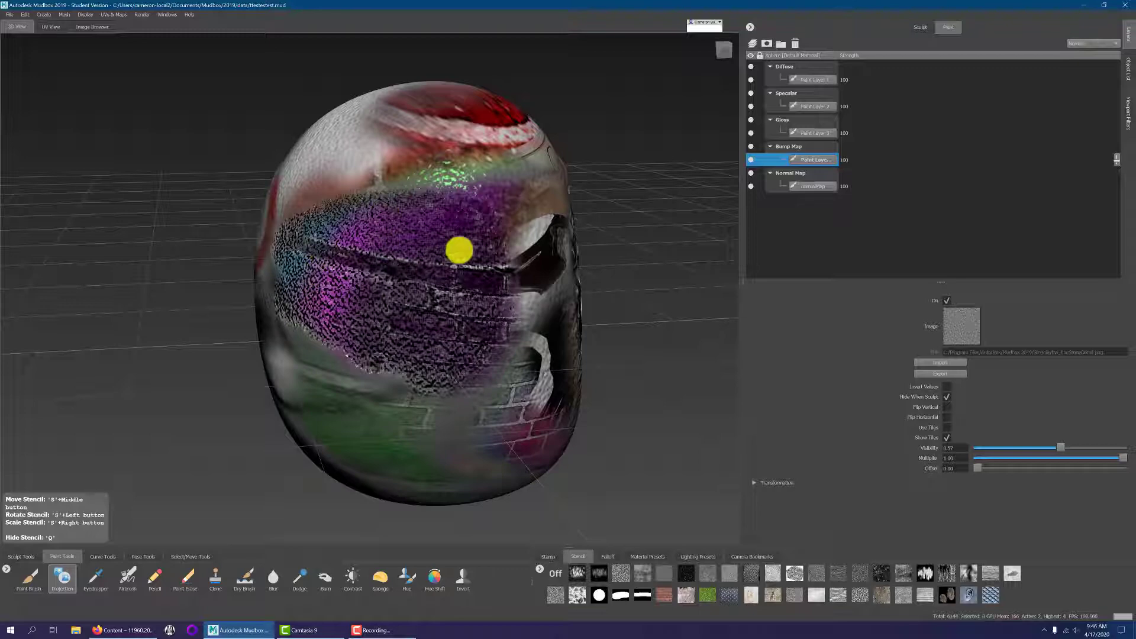
mouse_move(374, 352)
left_mouse_down()
mouse_move(421, 327)
mouse_move(378, 337)
mouse_move(484, 287)
mouse_move(485, 311)
left_mouse_up()
key("q")
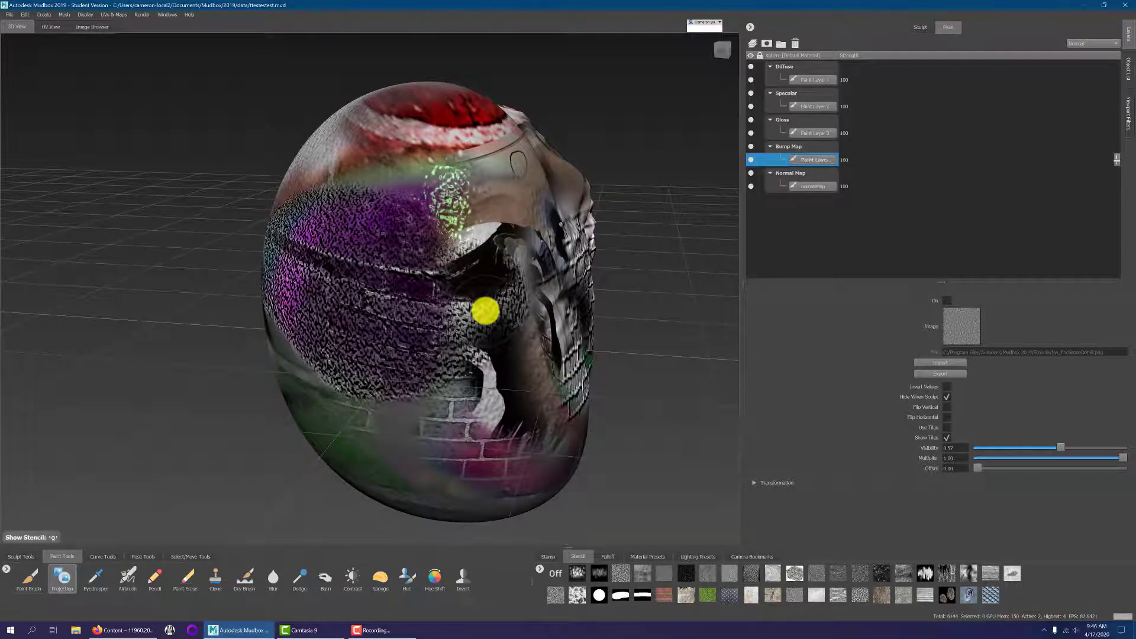
- Load the red brick wall stencil again, project it over the cheek area on the bump layer, and hide the stencil
scroll(470, 308, "up", 10)
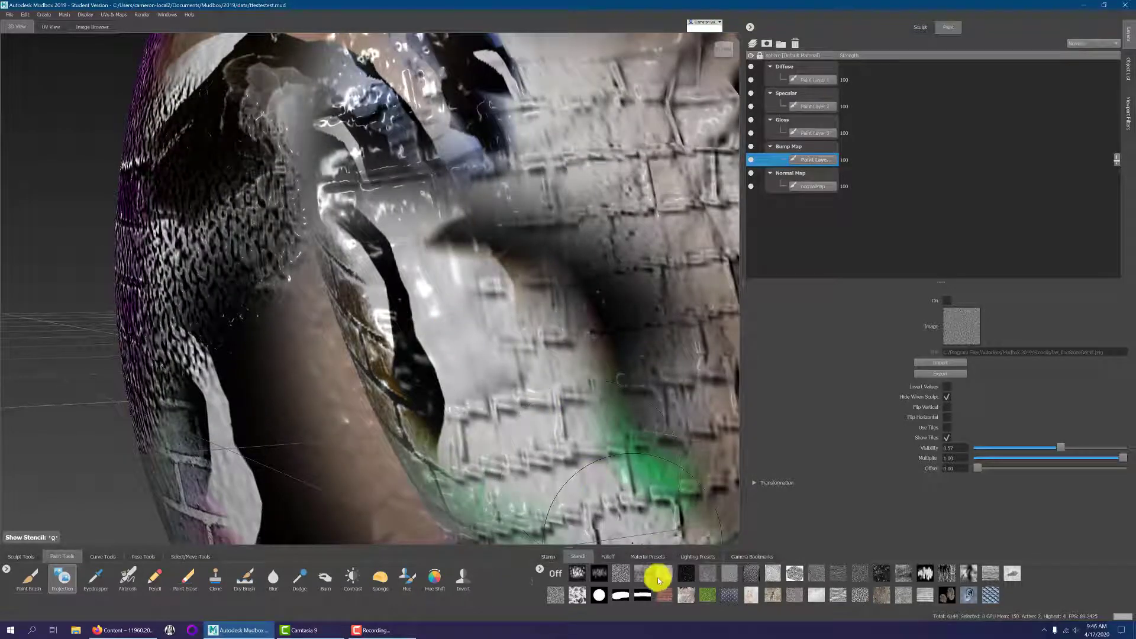
left_click(637, 568)
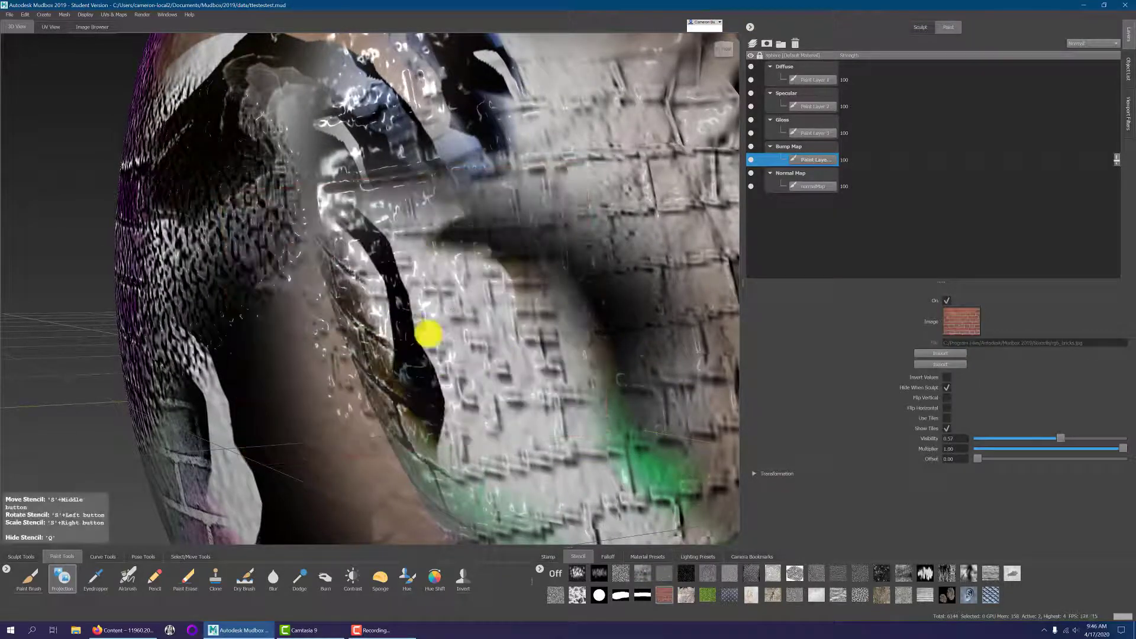
left_click_drag(535, 333, 597, 316, "alt")
mouse_move(547, 340)
left_mouse_down()
mouse_move(413, 350)
mouse_move(368, 291)
mouse_move(473, 261)
left_mouse_up()
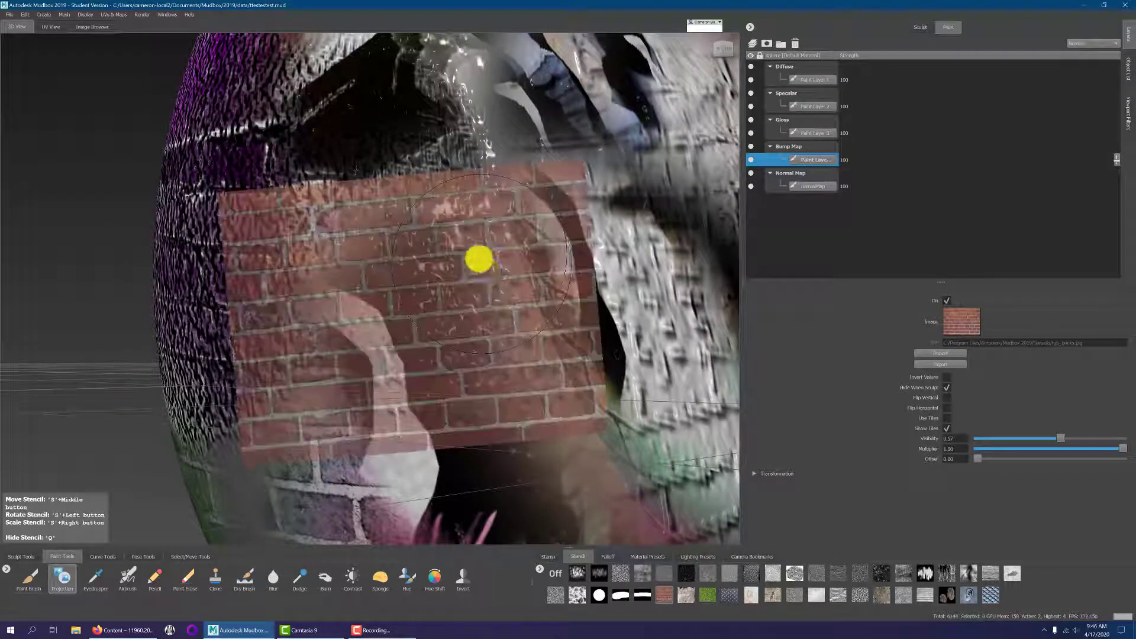
right_click_drag(479, 259, 625, 467, "alt")
key("q")
left_click_drag(692, 441, 500, 443, "alt")
right_click_drag(501, 443, 452, 339, "alt")
mouse_move(452, 340)
left_mouse_down("alt")
mouse_move(558, 355)
mouse_move(680, 338)
mouse_move(462, 345)
left_mouse_up("alt")
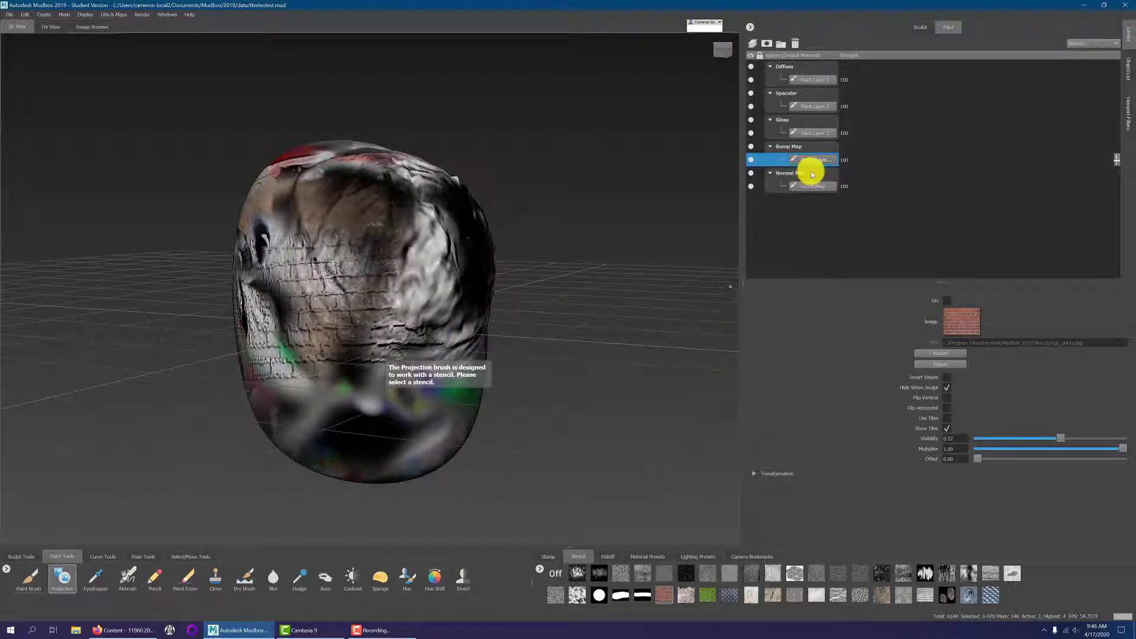
- Lower the normal map layer's strength to preview the weaker effect, and restore it to 100
left_click_drag(686, 234, 532, 284, "alt")
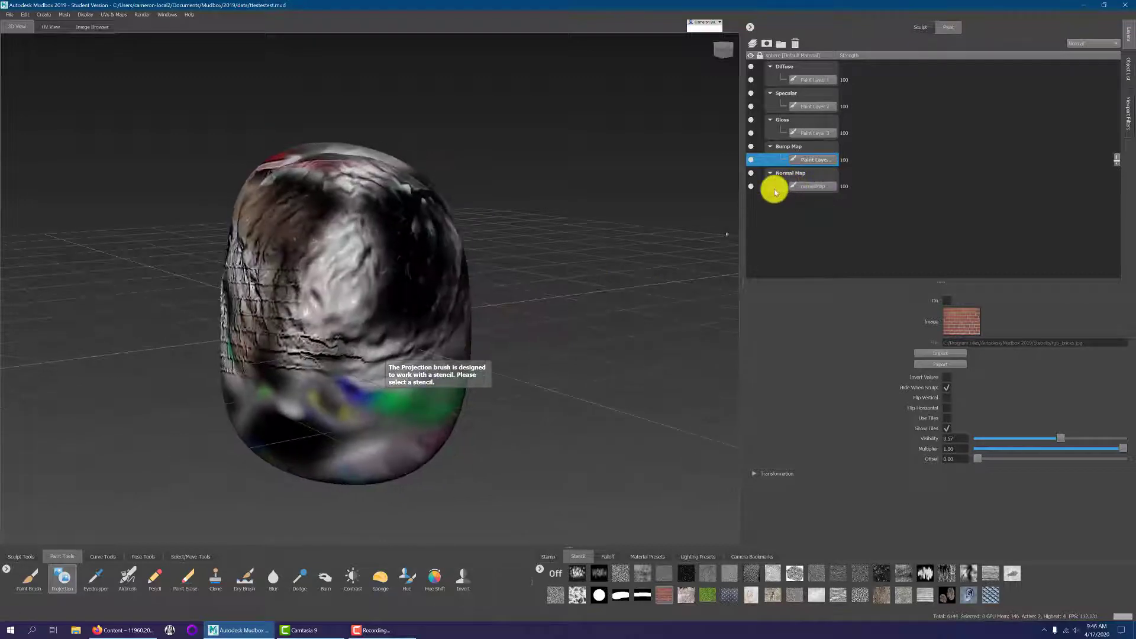
left_click(776, 188)
left_click(1118, 189)
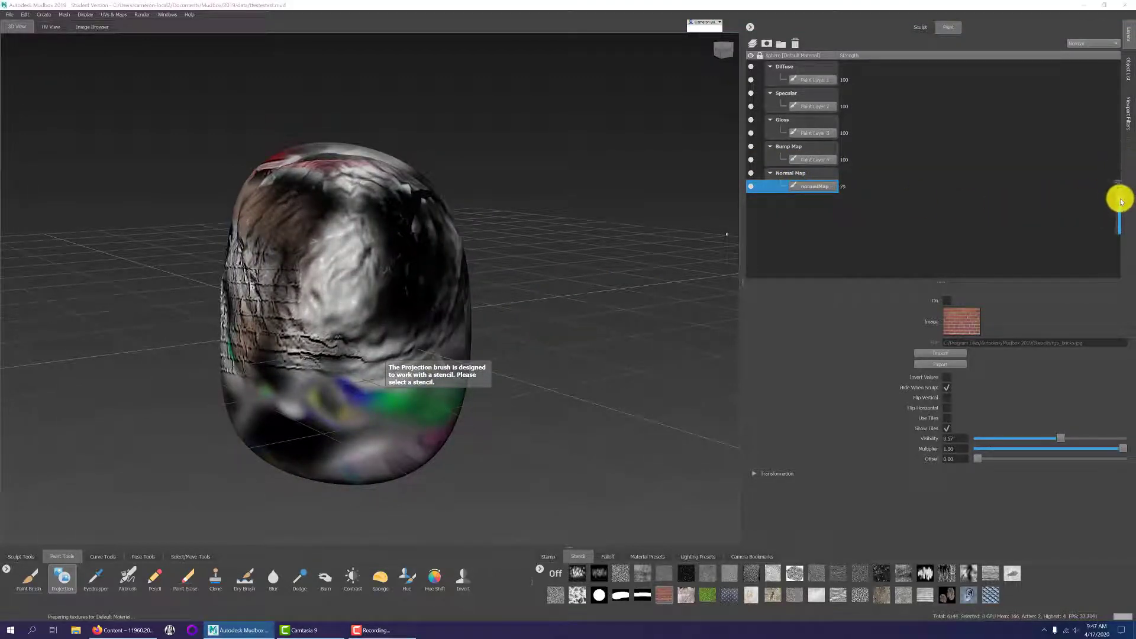
left_click_drag(1120, 202, 1113, 183)
- Reduce the bump map layer's strength to compare the relief, and return it to 100
left_click(1025, 159)
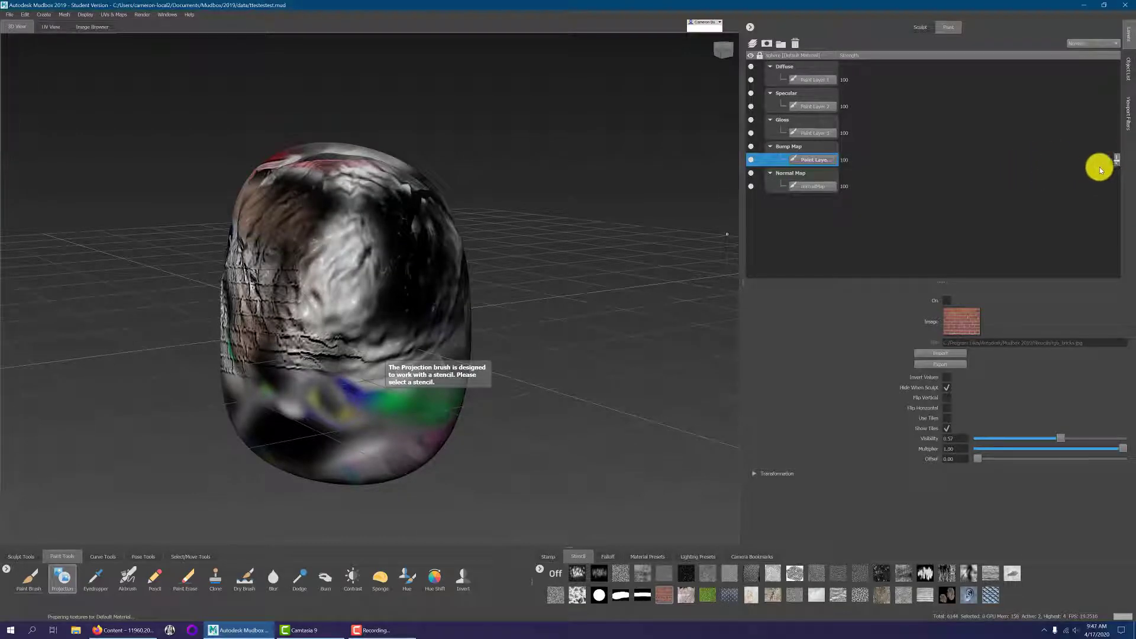
left_click(1119, 163)
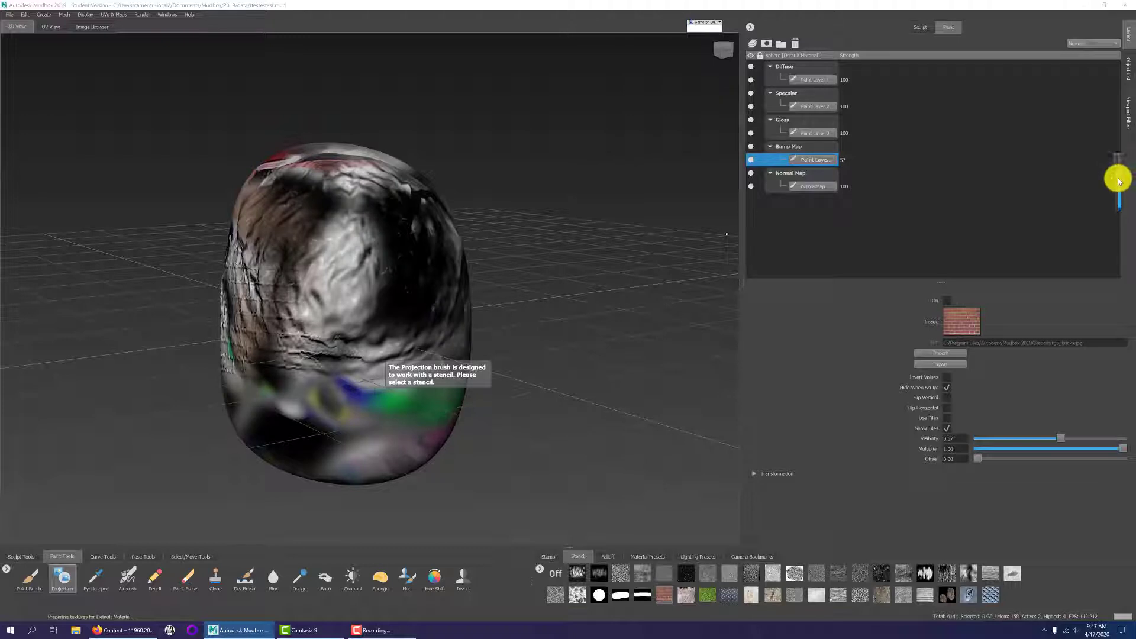
mouse_move(1119, 182)
left_mouse_down()
mouse_move(1118, 211)
mouse_move(1127, 127)
left_mouse_up()
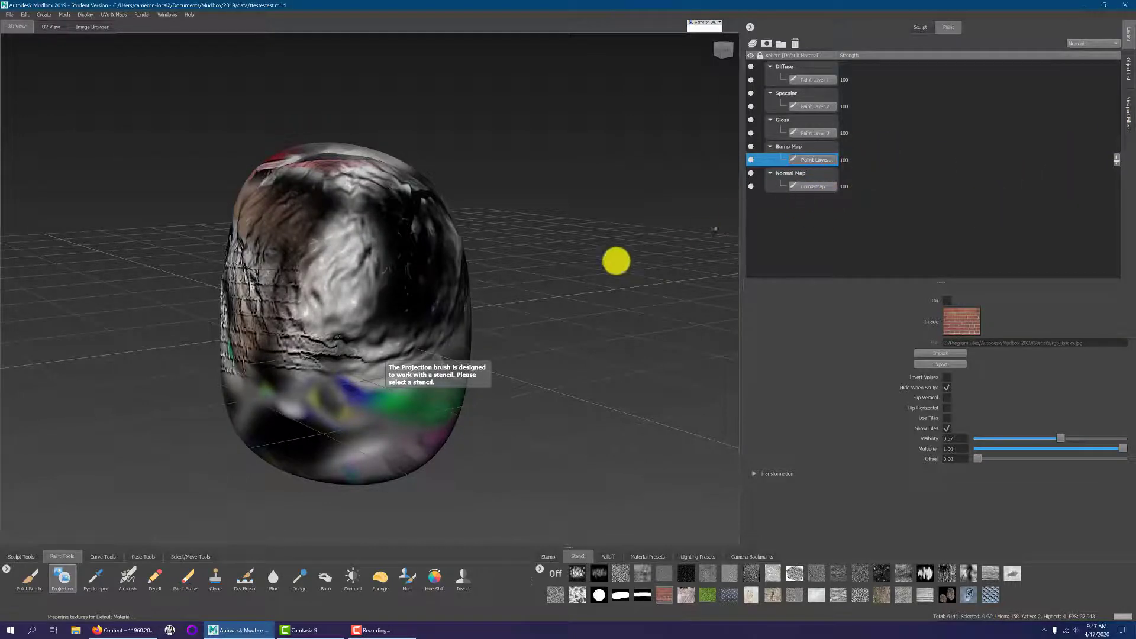
- Switch to the Paint Brush tool and inspect the bump and normal map relief from several sides of the model
left_click_drag(616, 260, 633, 299, "alt")
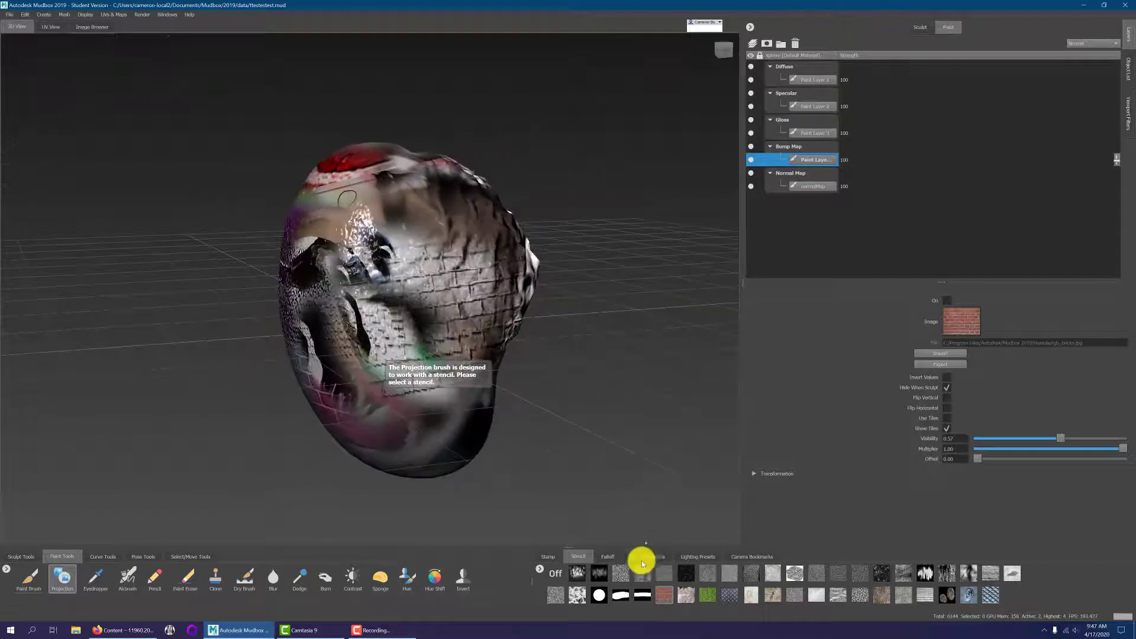
left_click(29, 576)
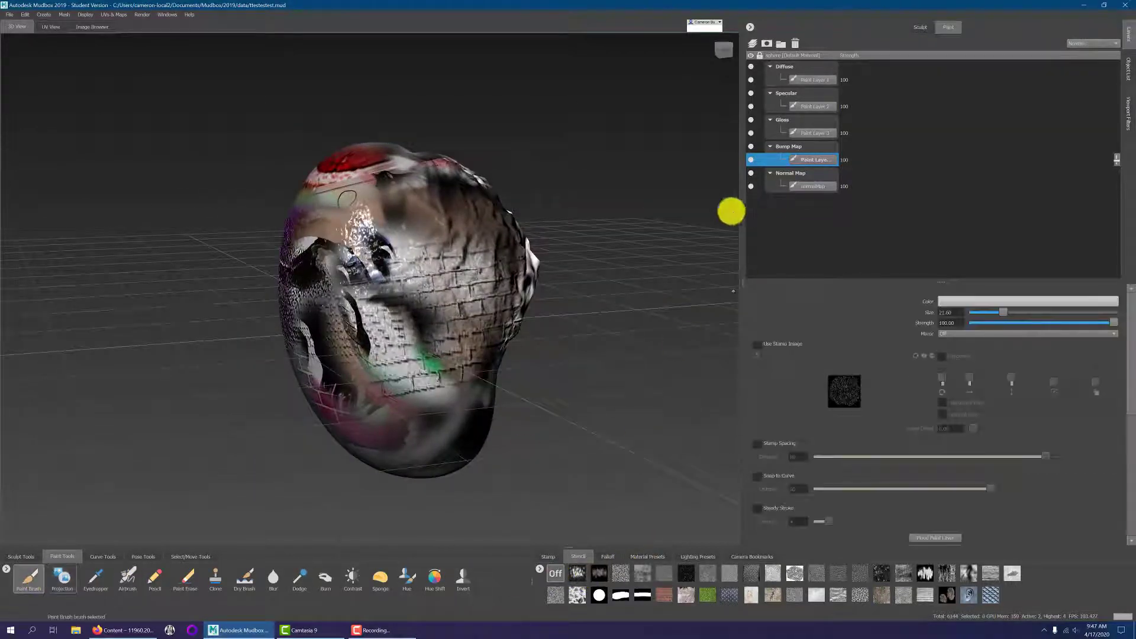
mouse_move(526, 240)
left_mouse_down("alt")
mouse_move(657, 218)
mouse_move(598, 233)
mouse_move(673, 242)
mouse_move(354, 243)
mouse_move(429, 249)
mouse_move(517, 205)
left_mouse_up("alt")
scroll(331, 201, "up", 5)
scroll(419, 223, "down", 5)
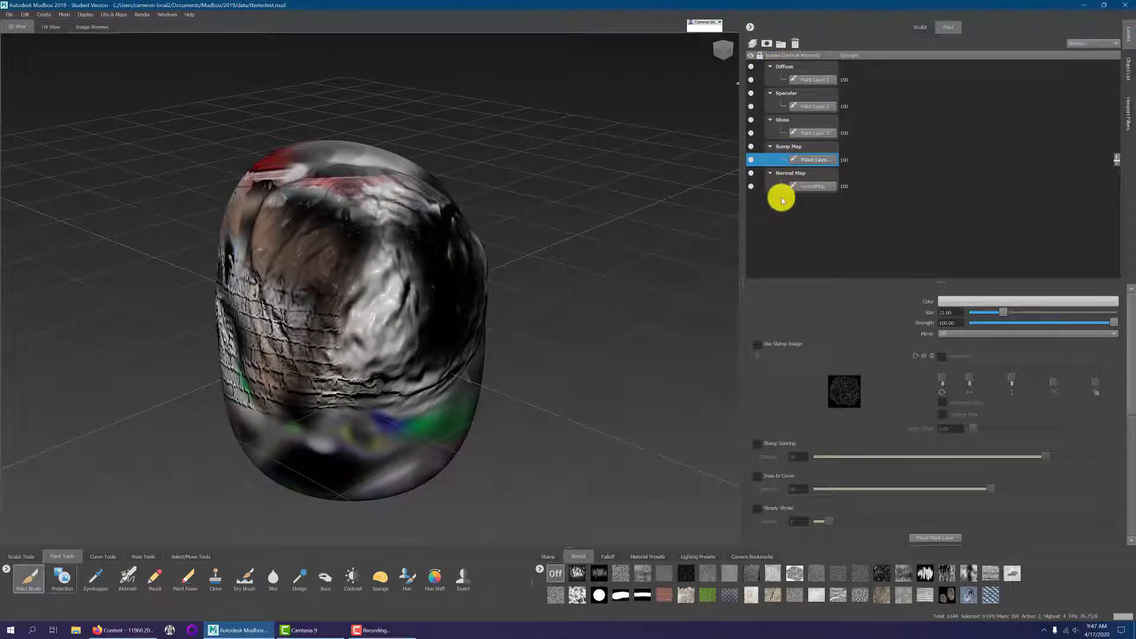
left_click_drag(491, 270, 514, 269, "alt")
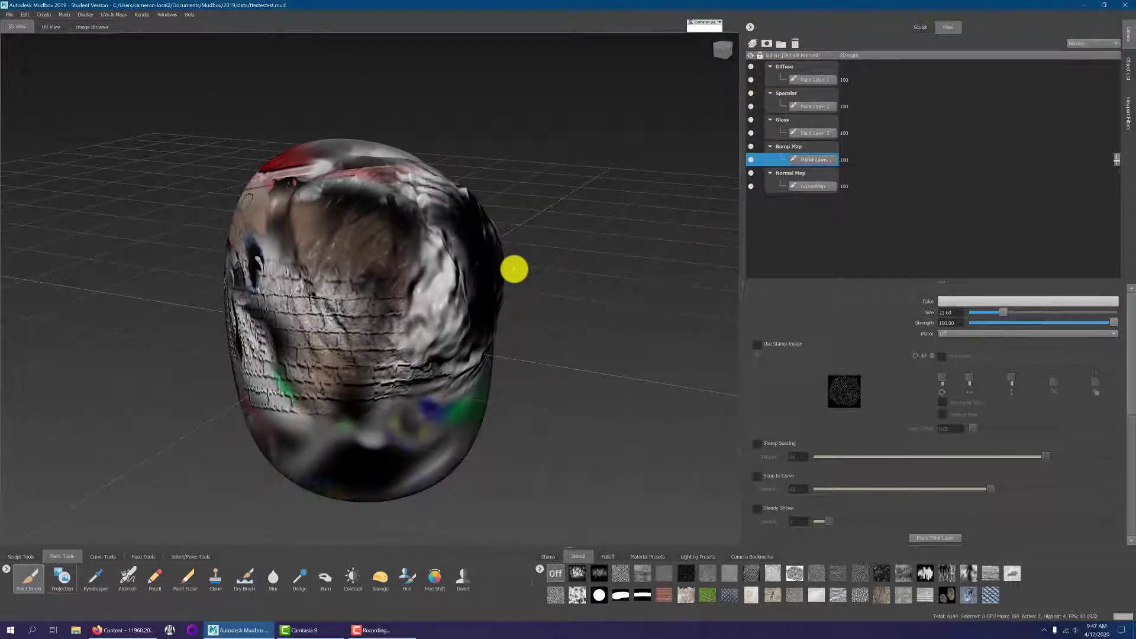